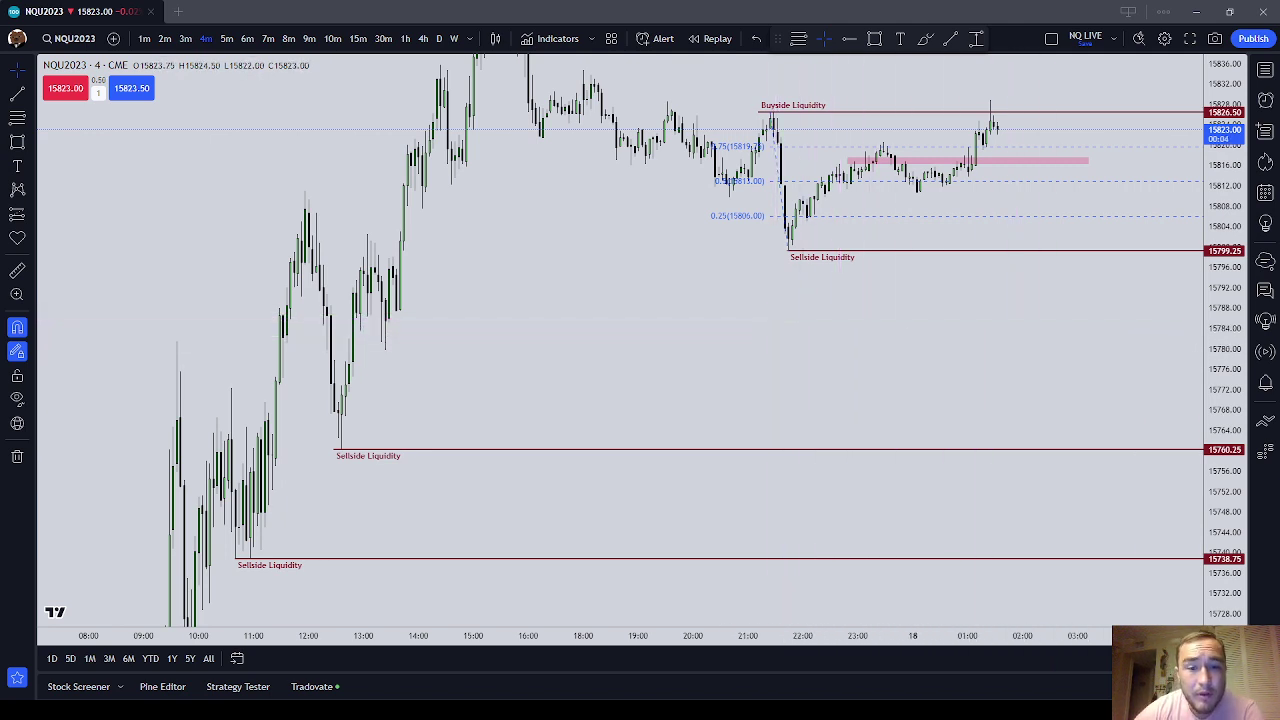
# - Examine the NQU2023 4-minute price action between the marked buyside and sellside liquidity levels, back to the 17 July morning session
pyautogui.hotkey('alt', 'h')
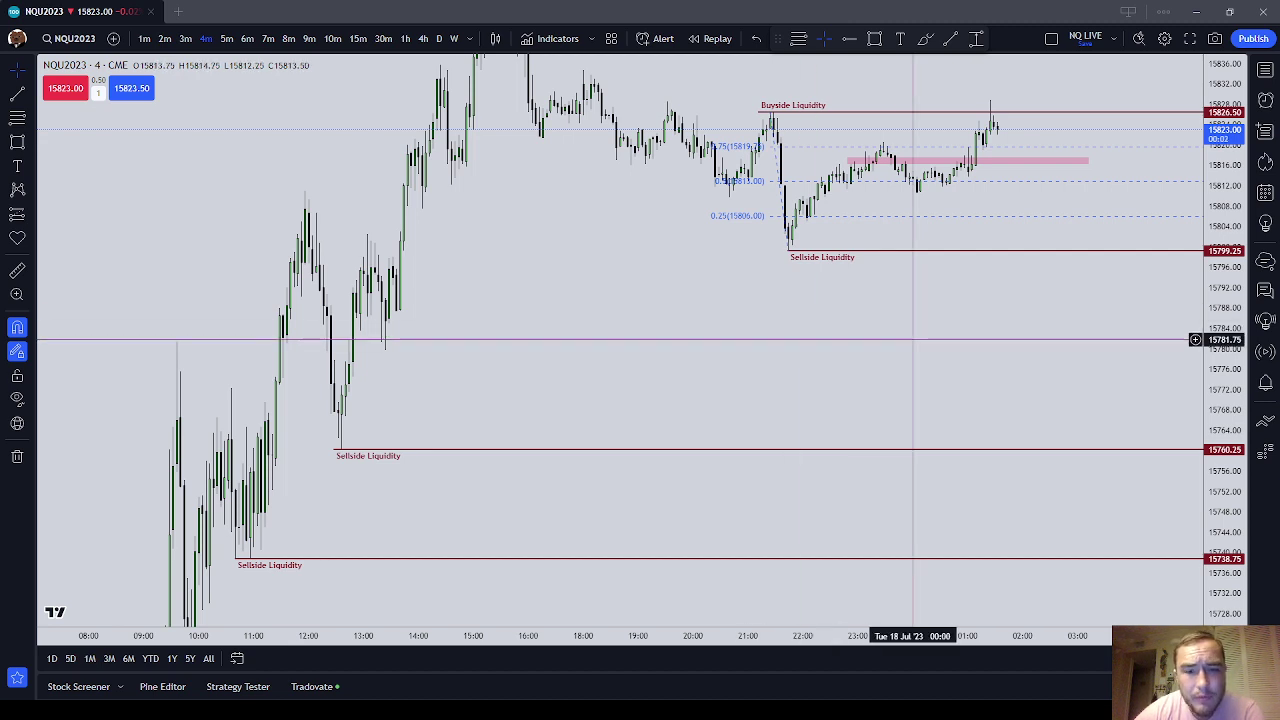
pyautogui.moveTo(913, 340); pyautogui.dragTo(909, 362)
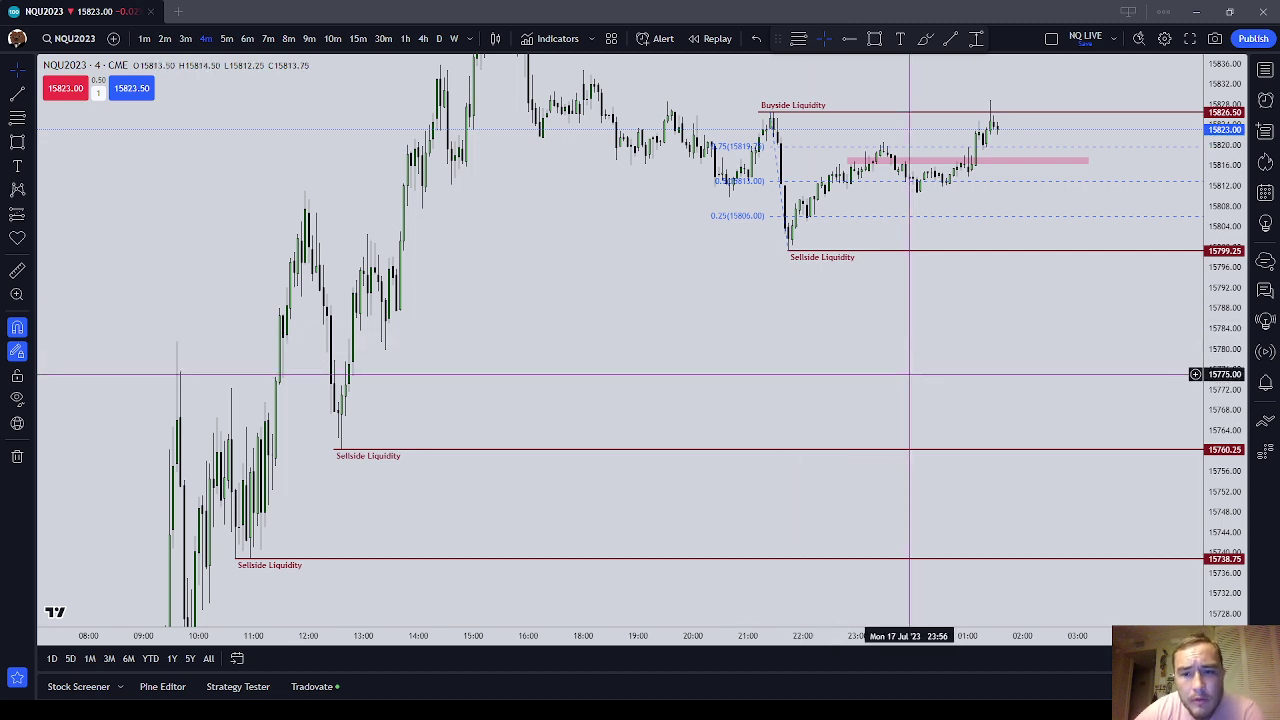
pyautogui.moveTo(885, 380); pyautogui.dragTo(955, 363)
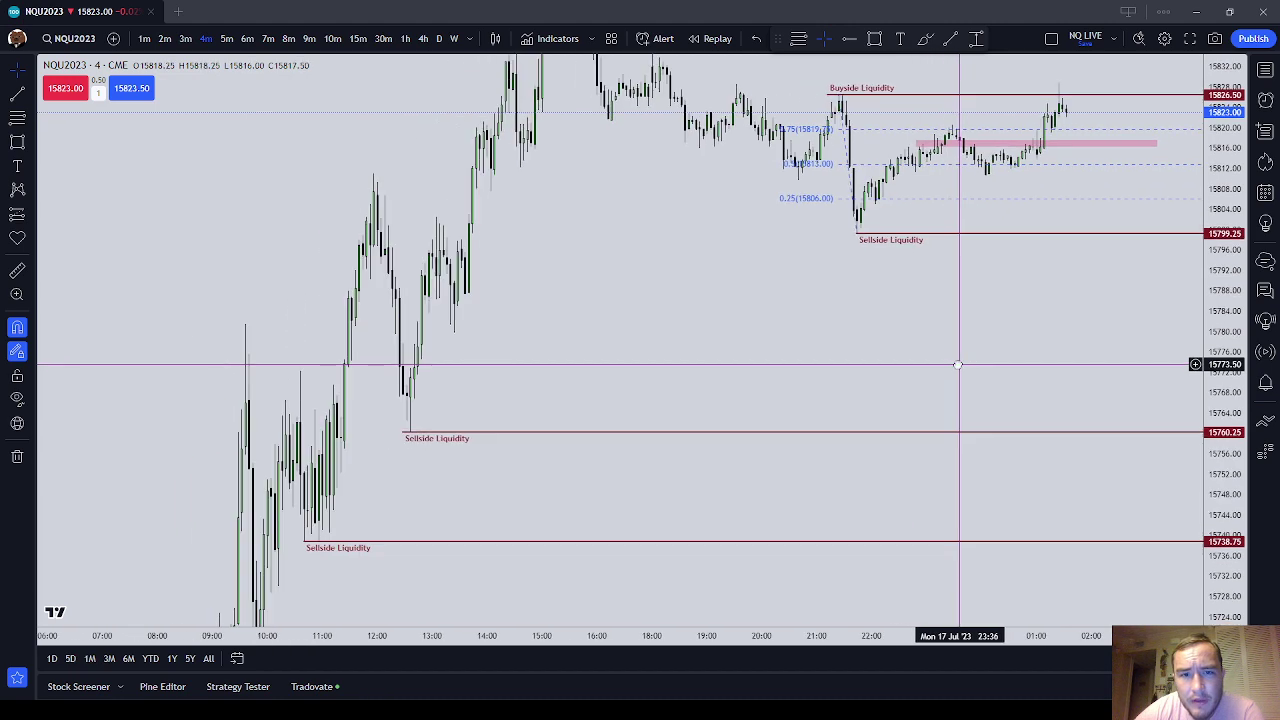
pyautogui.moveTo(751, 322); pyautogui.dragTo(688, 436)
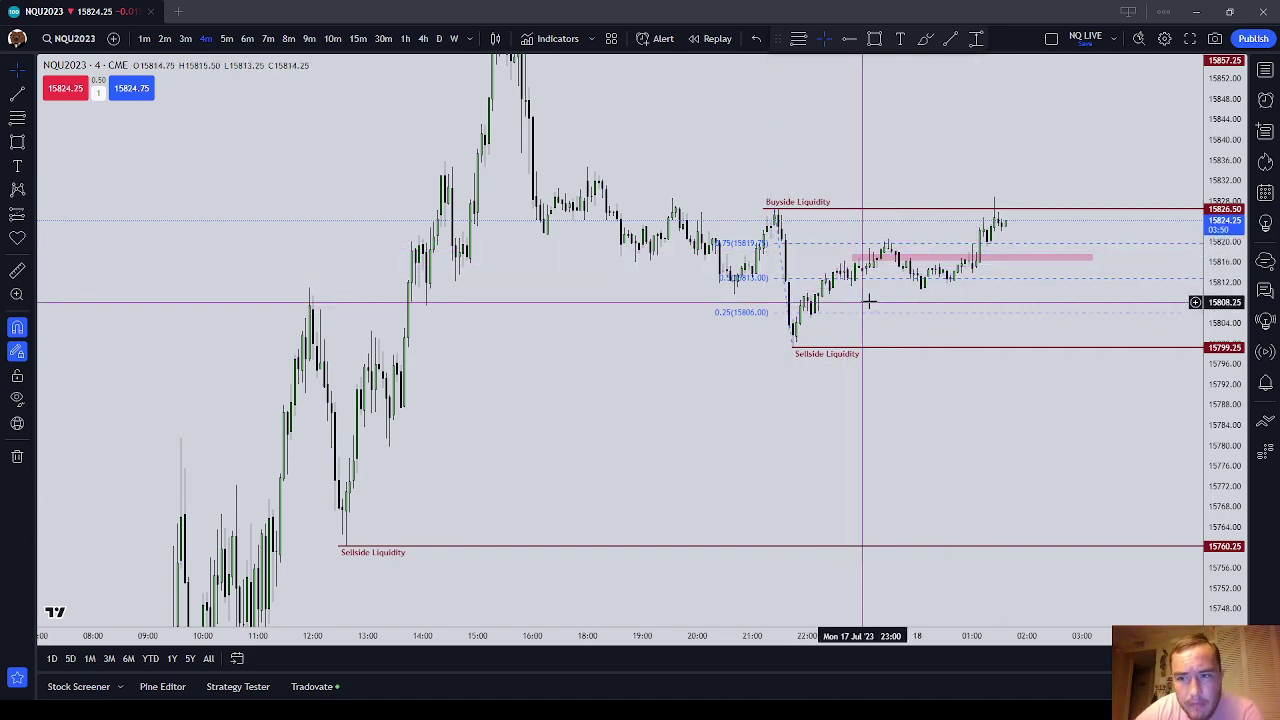
pyautogui.scroll(3, 897, 291)
pyautogui.moveTo(737, 129); pyautogui.dragTo(808, 231)
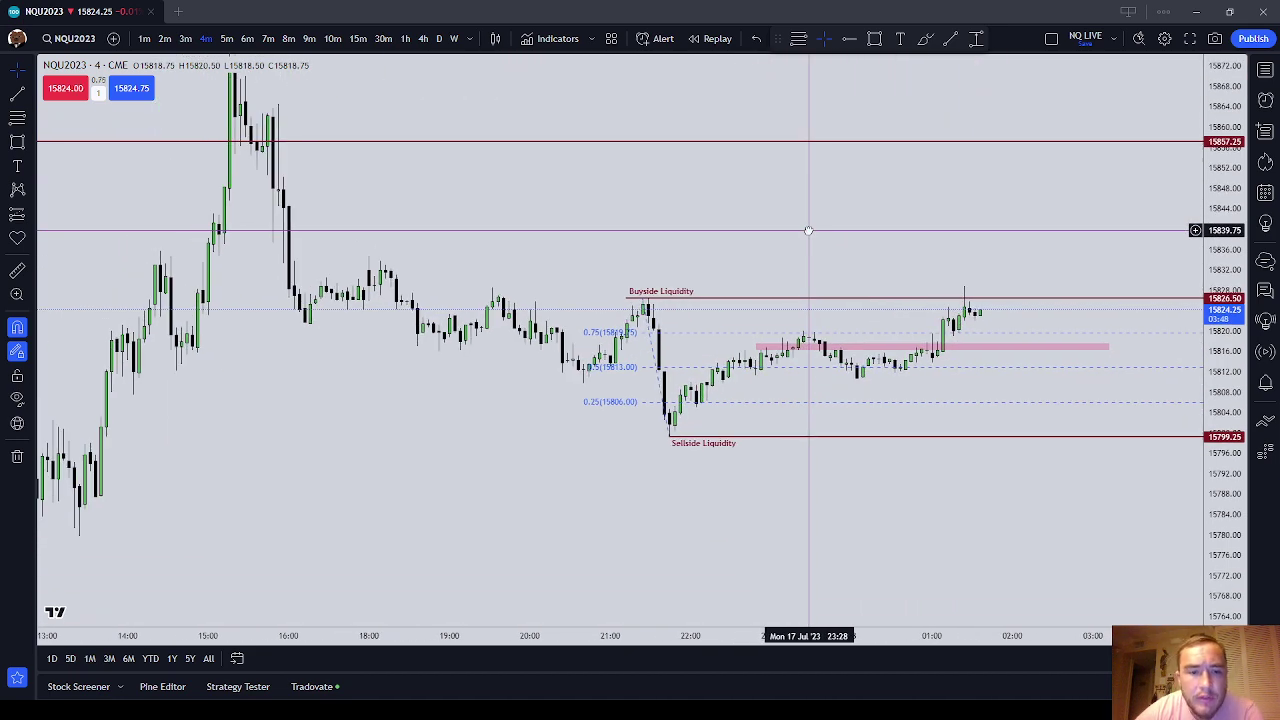
pyautogui.moveTo(553, 514); pyautogui.dragTo(871, 389)
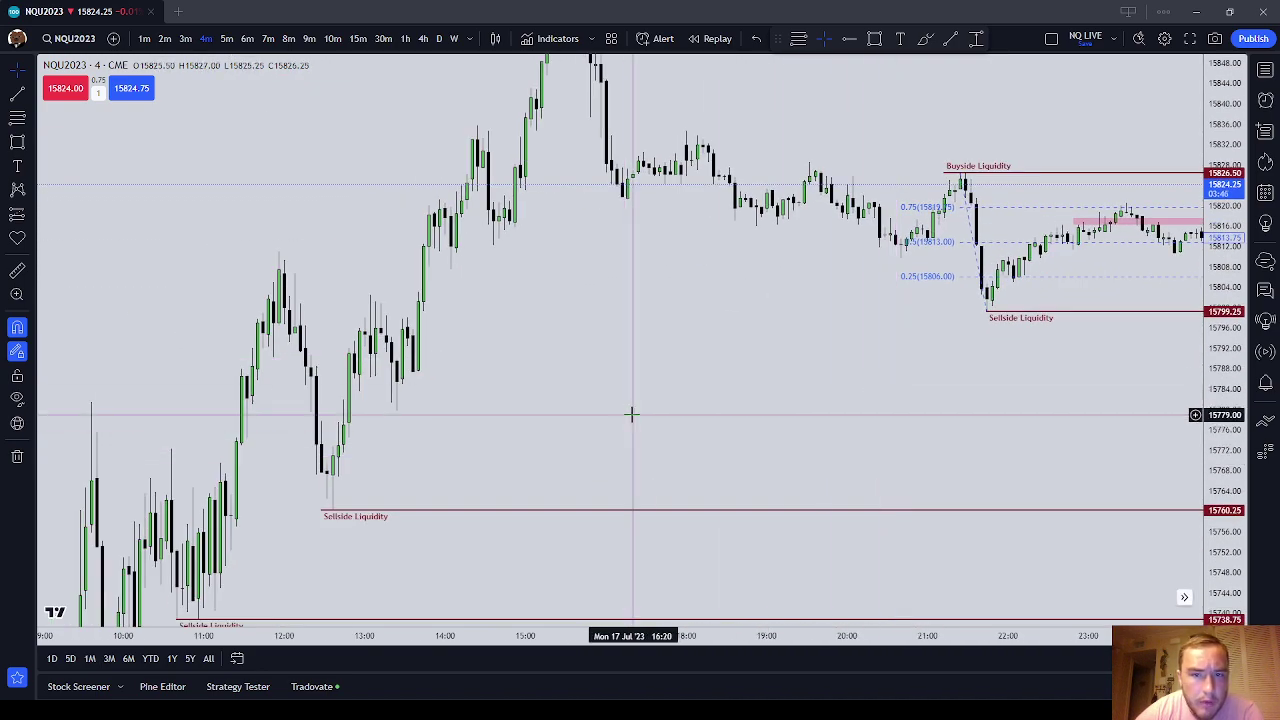
pyautogui.moveTo(631, 413); pyautogui.dragTo(725, 313)
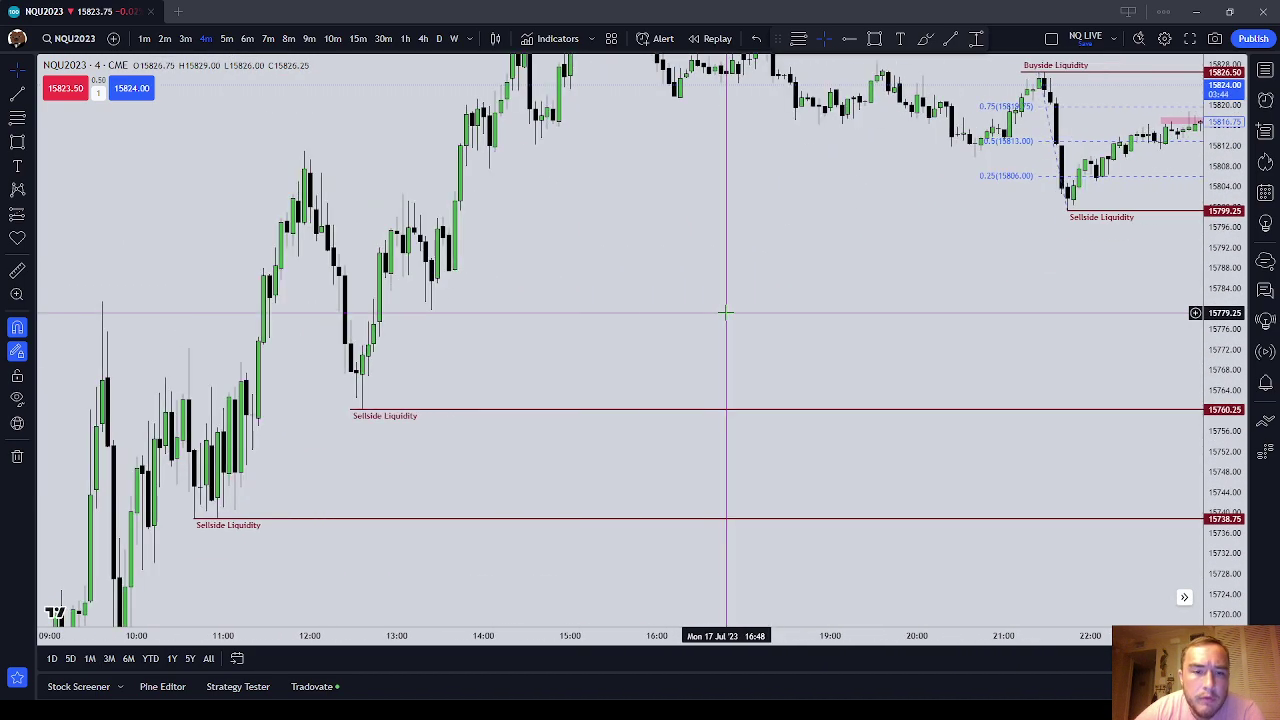
# - Draw two rectangles over the 11:00–11:45 rally candles, one from 15772.50 to 15788.00 and one from 15748.75 to 15767.75
pyautogui.moveTo(576, 304); pyautogui.dragTo(963, 303)
pyautogui.moveTo(706, 314); pyautogui.dragTo(639, 327)
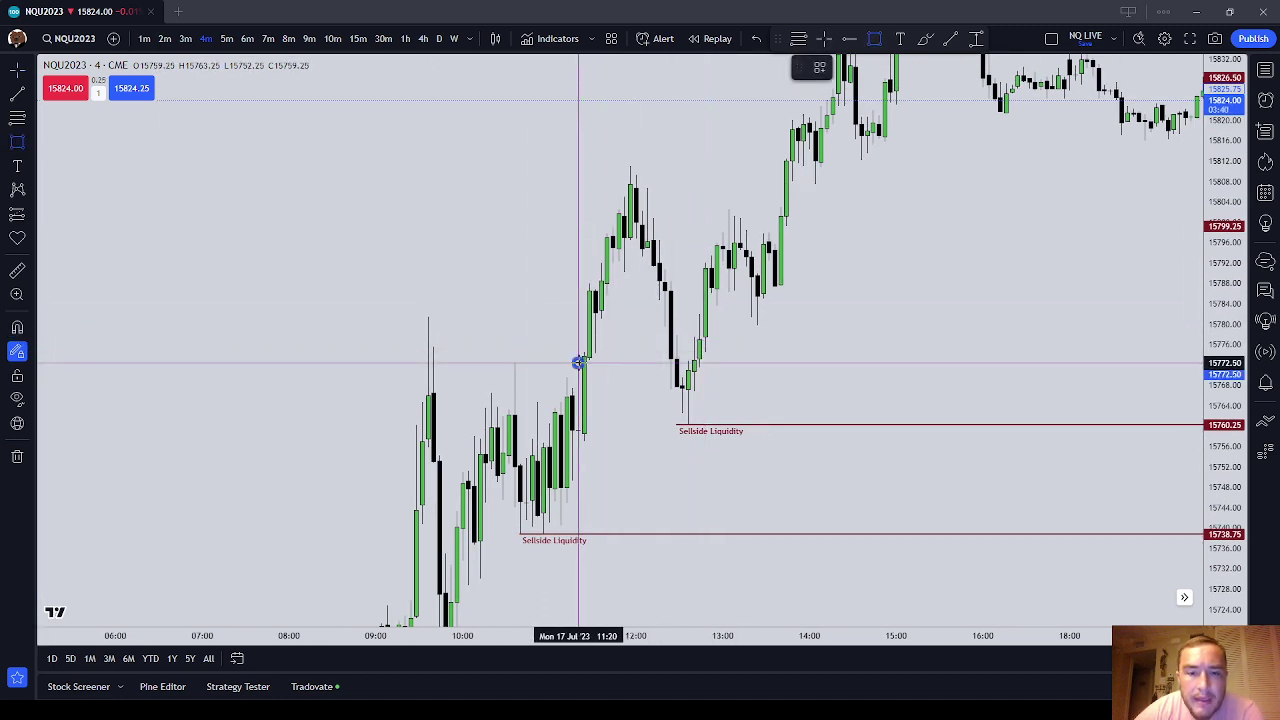
pyautogui.moveTo(578, 363); pyautogui.dragTo(613, 274)
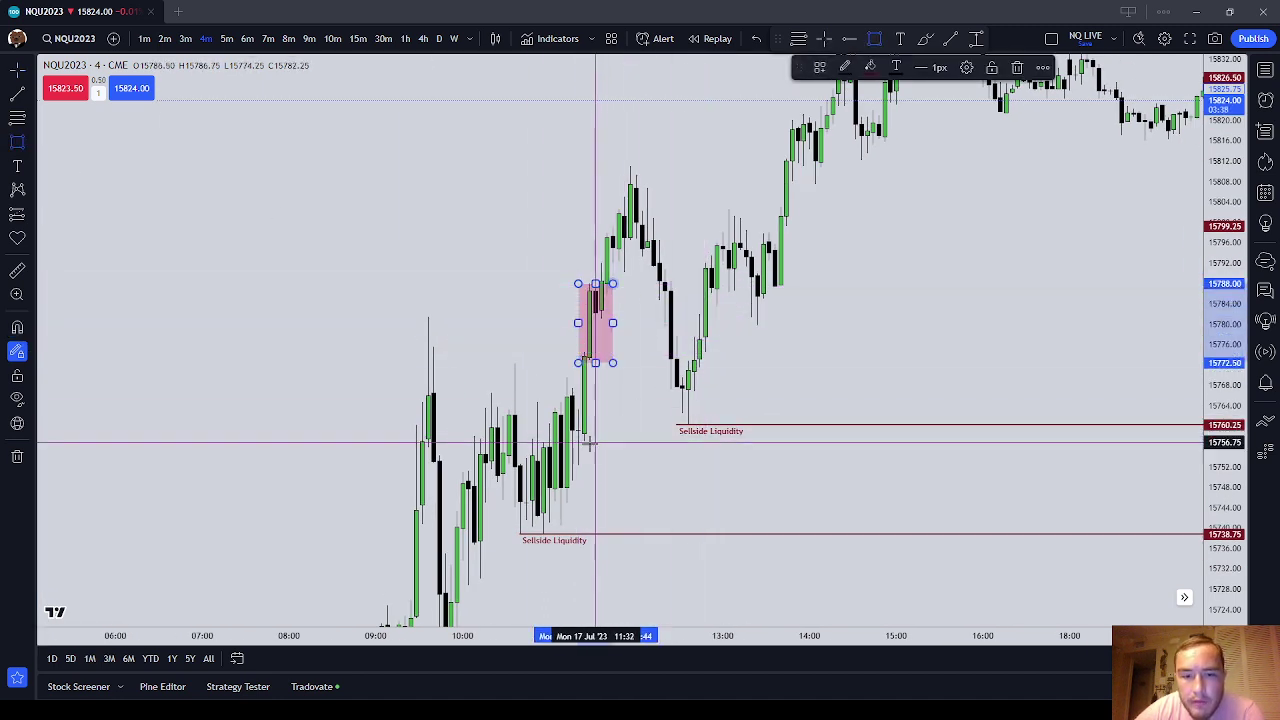
pyautogui.moveTo(560, 478)
pyautogui.mouseDown()
pyautogui.moveTo(613, 480)
pyautogui.moveTo(608, 381)
pyautogui.mouseUp()
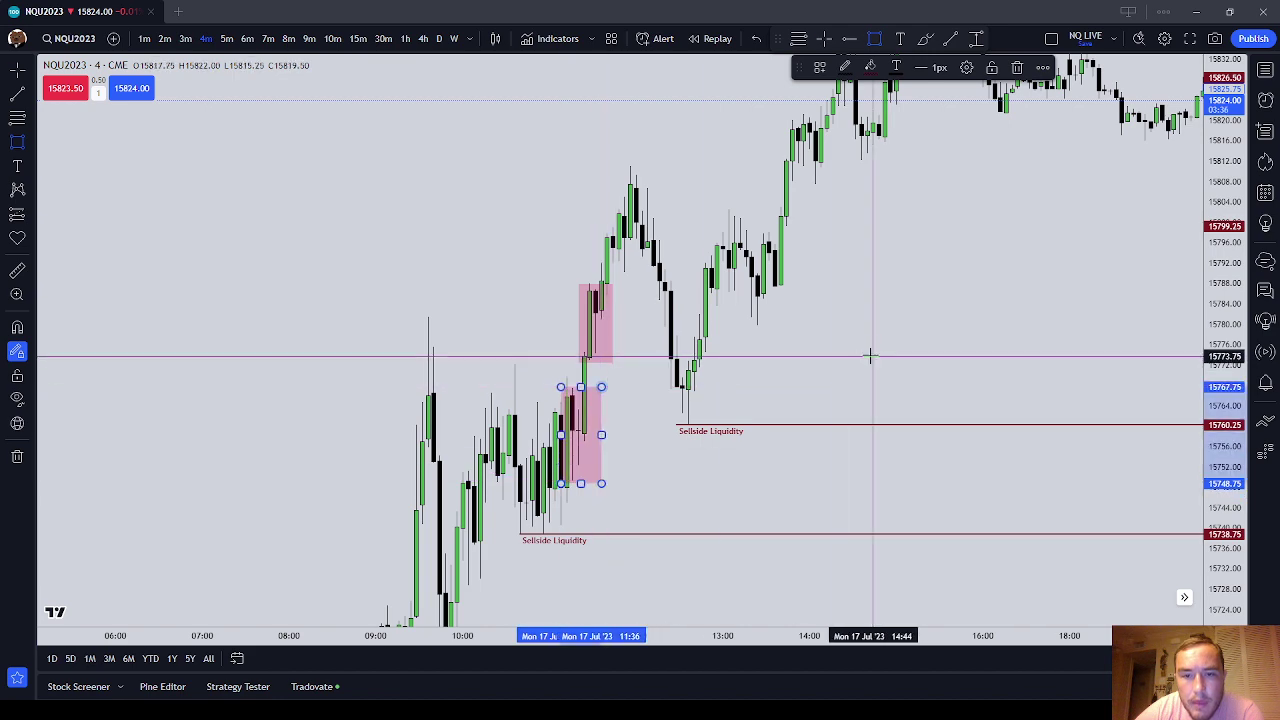
# - Tighten the two rectangles on the 11:00–11:45 rally to about 15774–15788 and about 15749–15765, and narrow their widths
pyautogui.moveTo(871, 357); pyautogui.dragTo(706, 128)
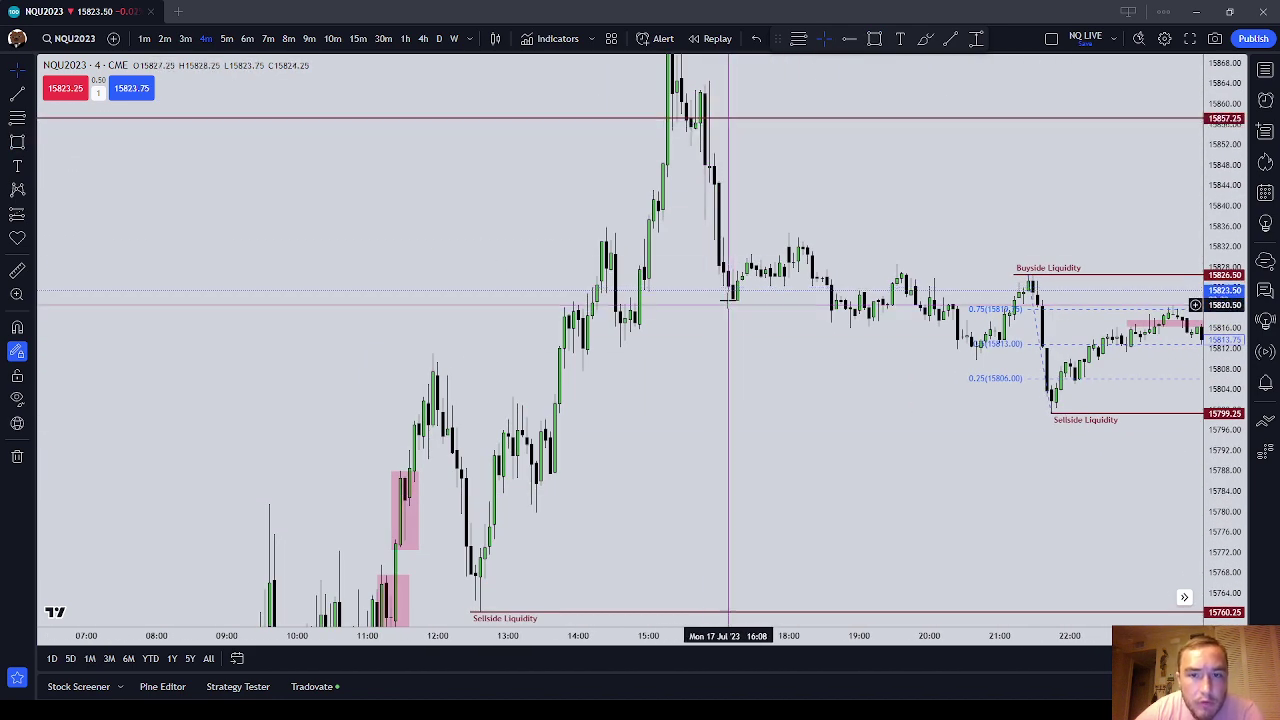
pyautogui.click(704, 116)
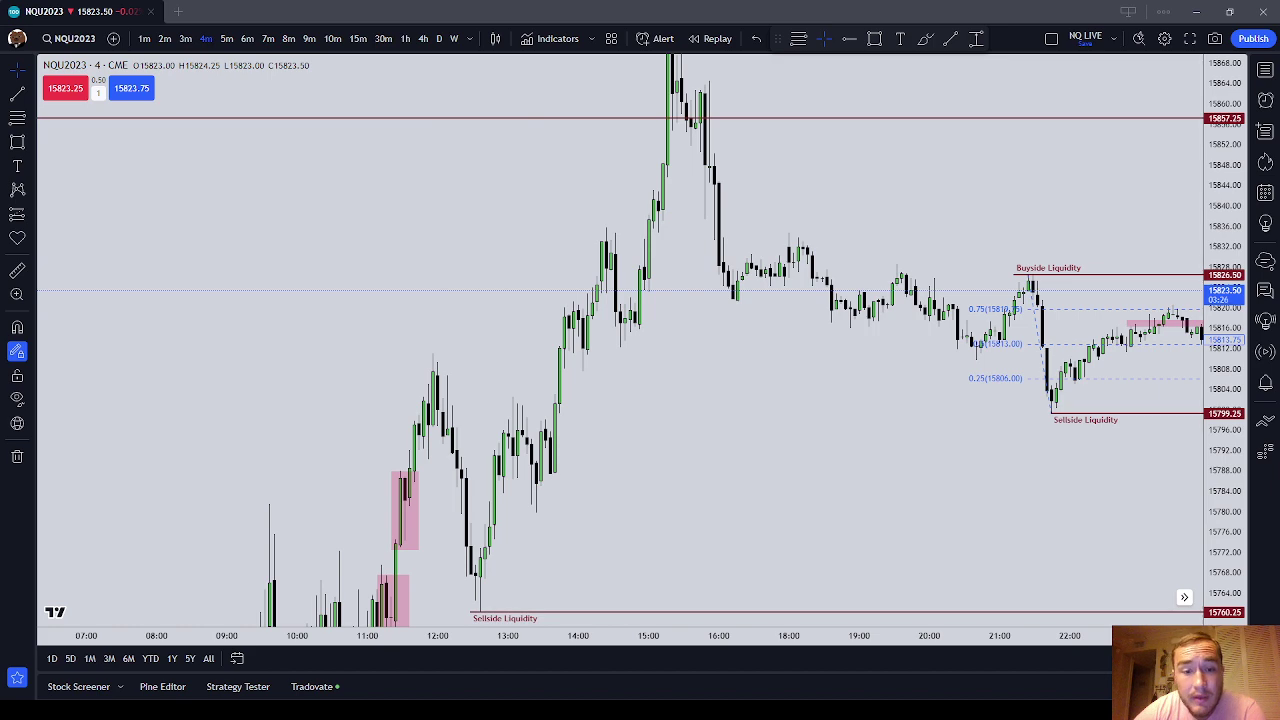
pyautogui.moveTo(756, 459); pyautogui.dragTo(840, 203)
pyautogui.scroll(2, 700, 230)
pyautogui.moveTo(643, 237); pyautogui.dragTo(585, 250)
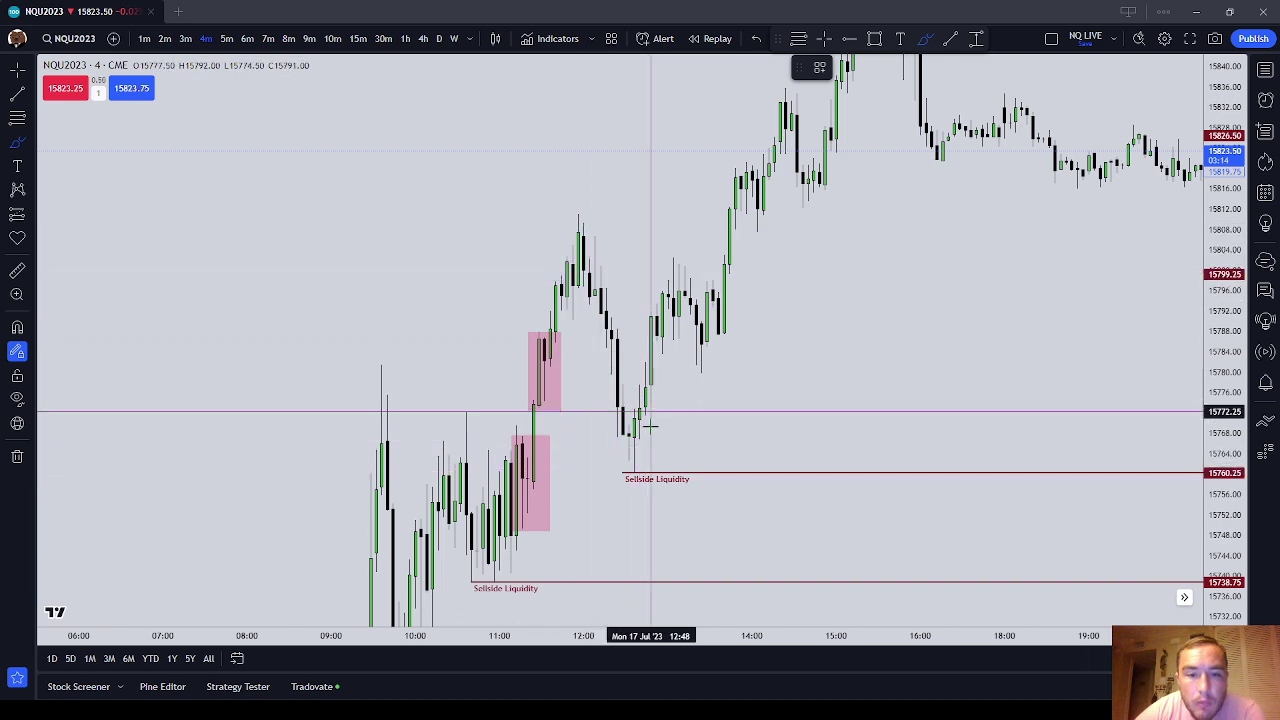
pyautogui.click(533, 405)
pyautogui.click(566, 440)
pyautogui.moveTo(551, 437)
pyautogui.mouseDown()
pyautogui.moveTo(514, 434)
pyautogui.moveTo(551, 434)
pyautogui.moveTo(533, 447)
pyautogui.moveTo(569, 368)
pyautogui.mouseUp()
pyautogui.click(551, 426)
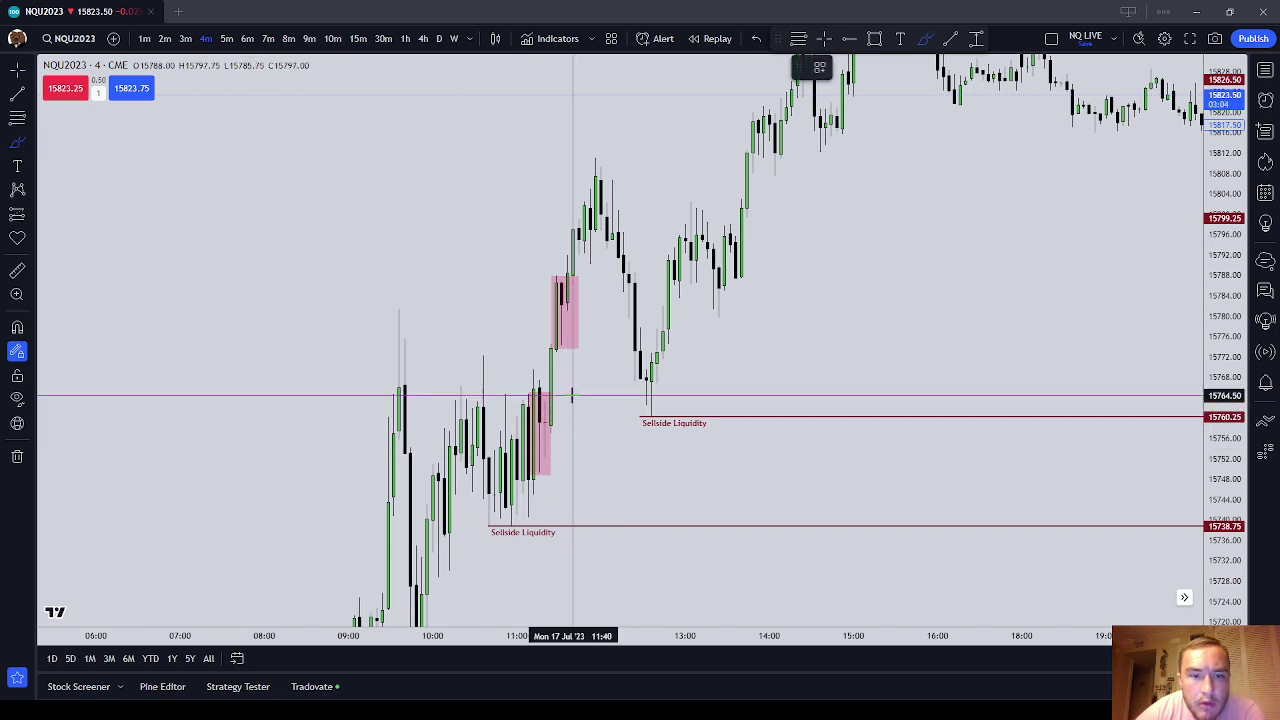
# - Brush a circle around the lower pink rectangle and an arrow pointing down toward the upper pink rectangle
pyautogui.moveTo(572, 397)
pyautogui.mouseDown()
pyautogui.moveTo(517, 400)
pyautogui.moveTo(534, 454)
pyautogui.moveTo(568, 432)
pyautogui.moveTo(562, 392)
pyautogui.mouseUp()
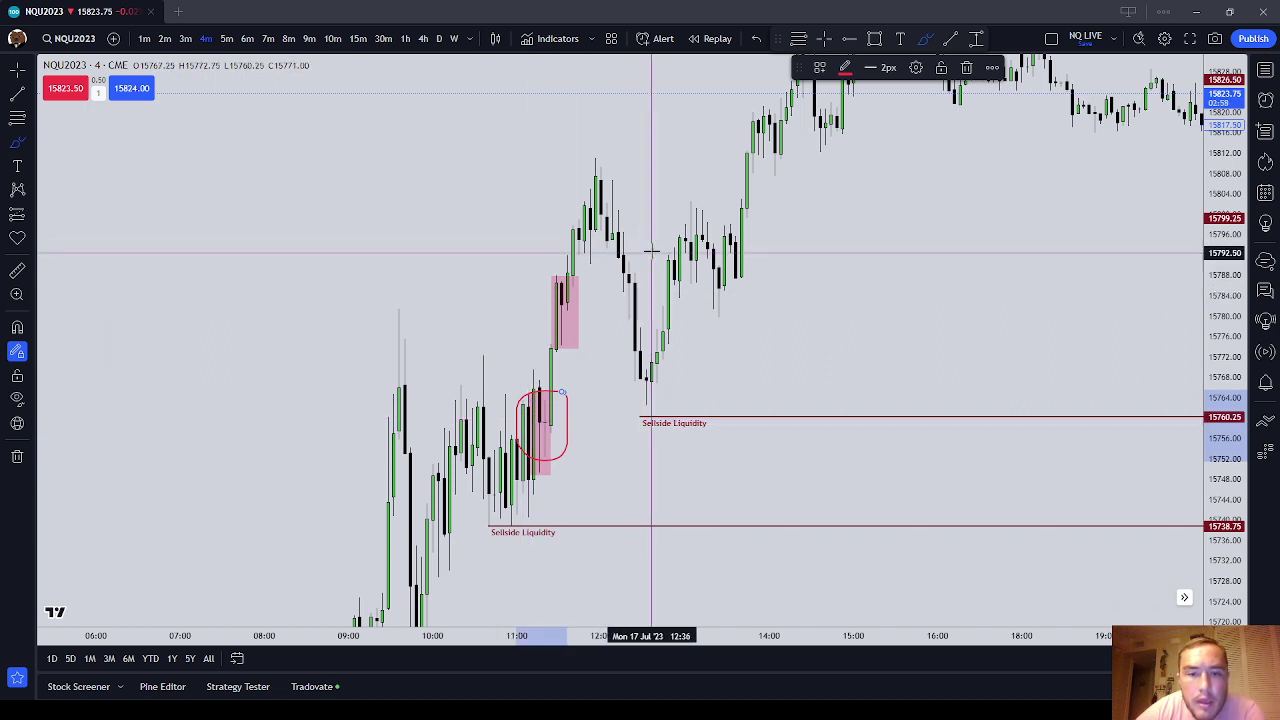
pyautogui.moveTo(661, 240)
pyautogui.mouseDown()
pyautogui.moveTo(596, 290)
pyautogui.moveTo(618, 285)
pyautogui.mouseUp()
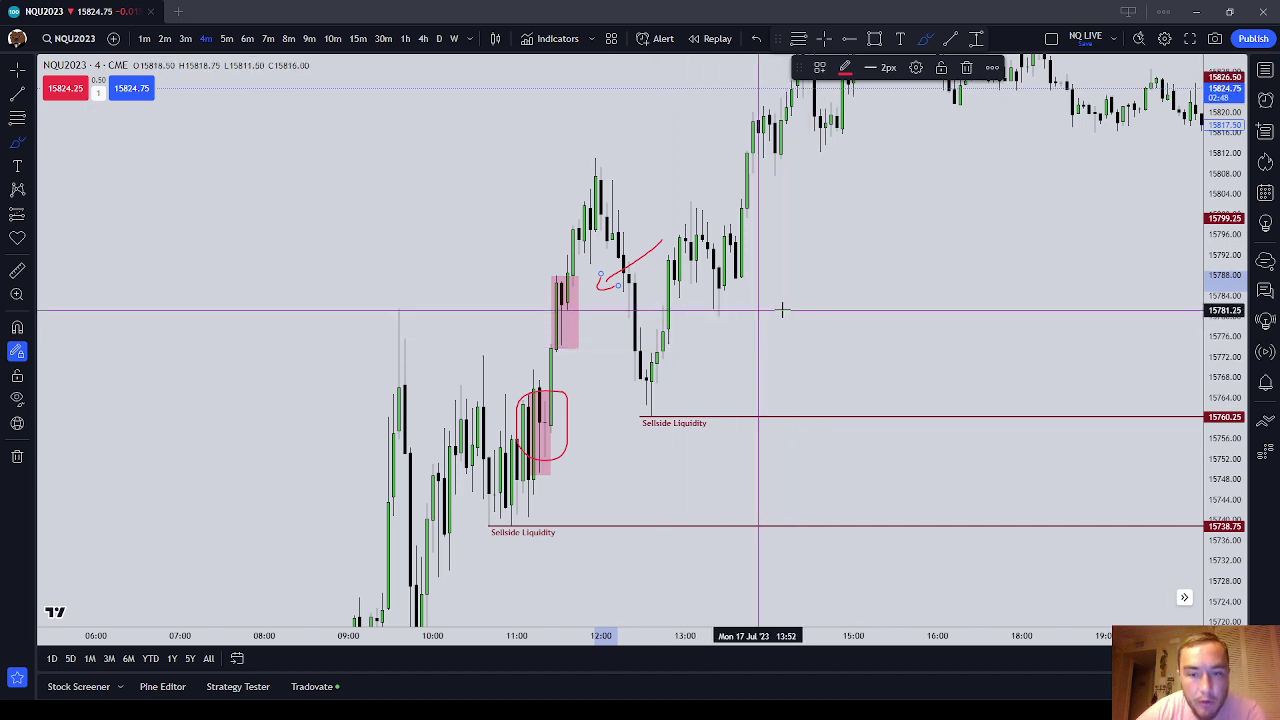
pyautogui.press('Escape')
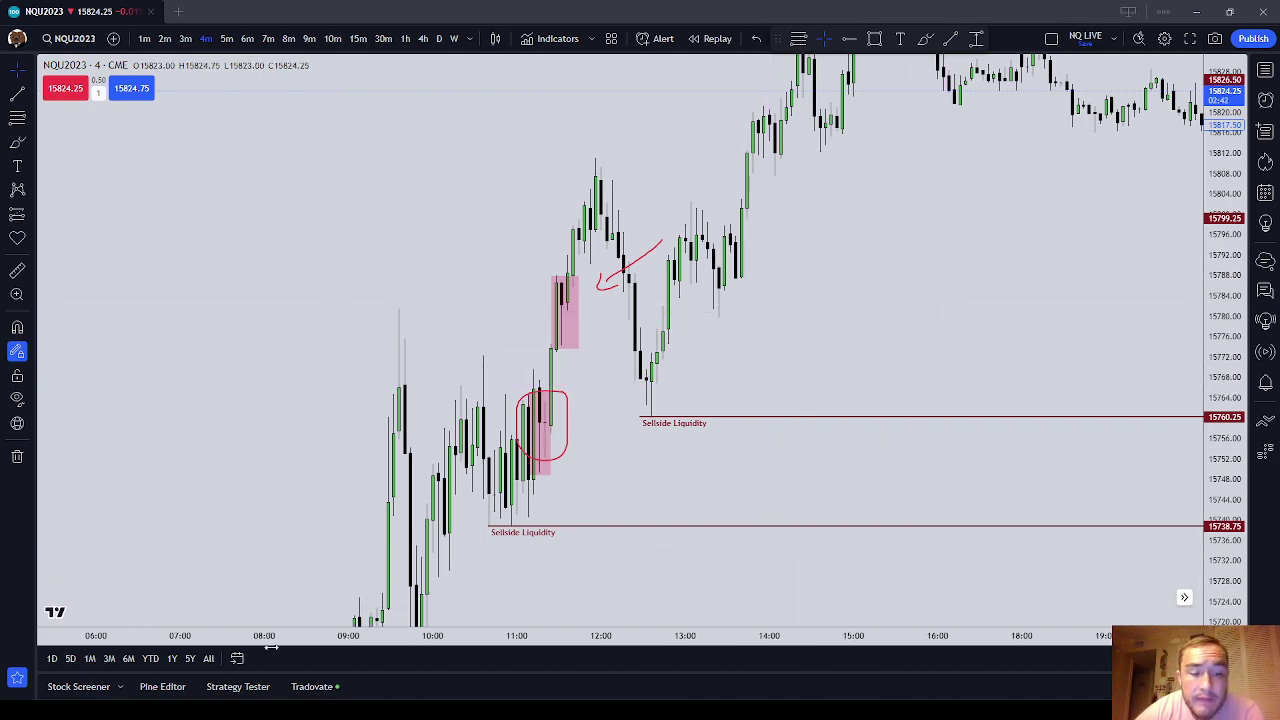
# - Brush a circle around the candles just before 13:00 and underline the two candle-body lows near 13:30
pyautogui.moveTo(879, 306); pyautogui.dragTo(827, 382)
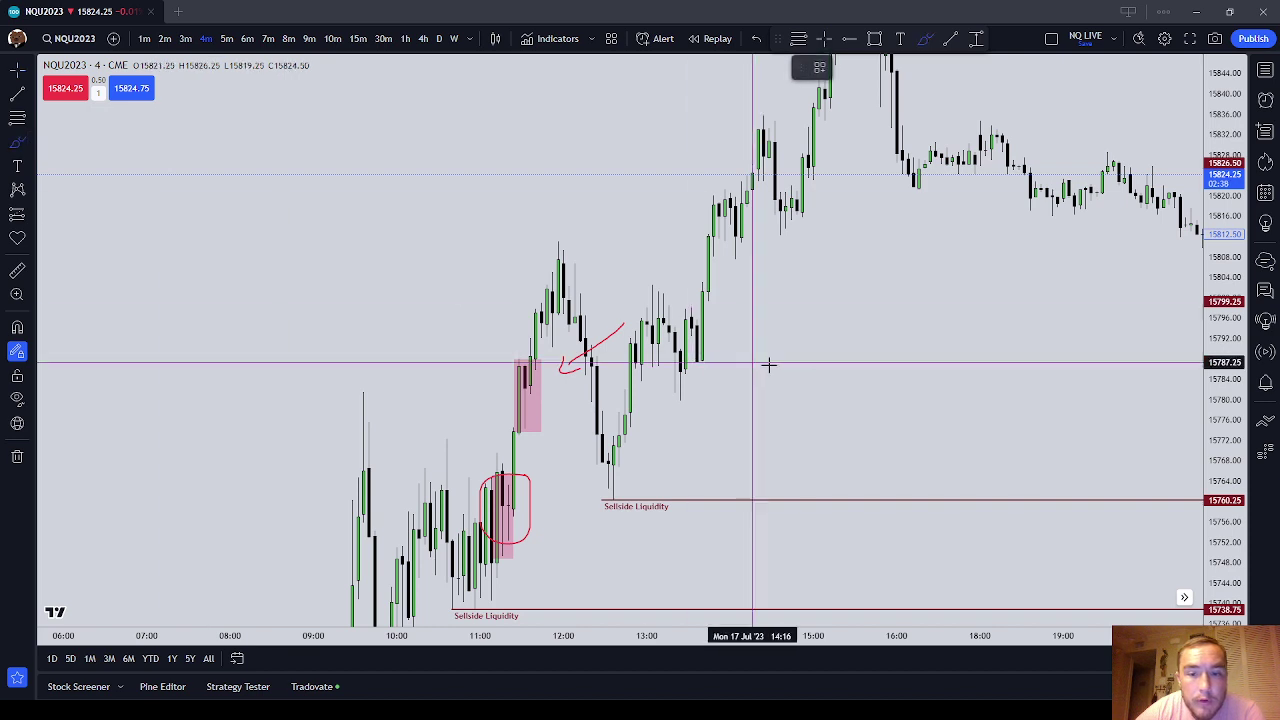
pyautogui.scroll(1, 717, 366)
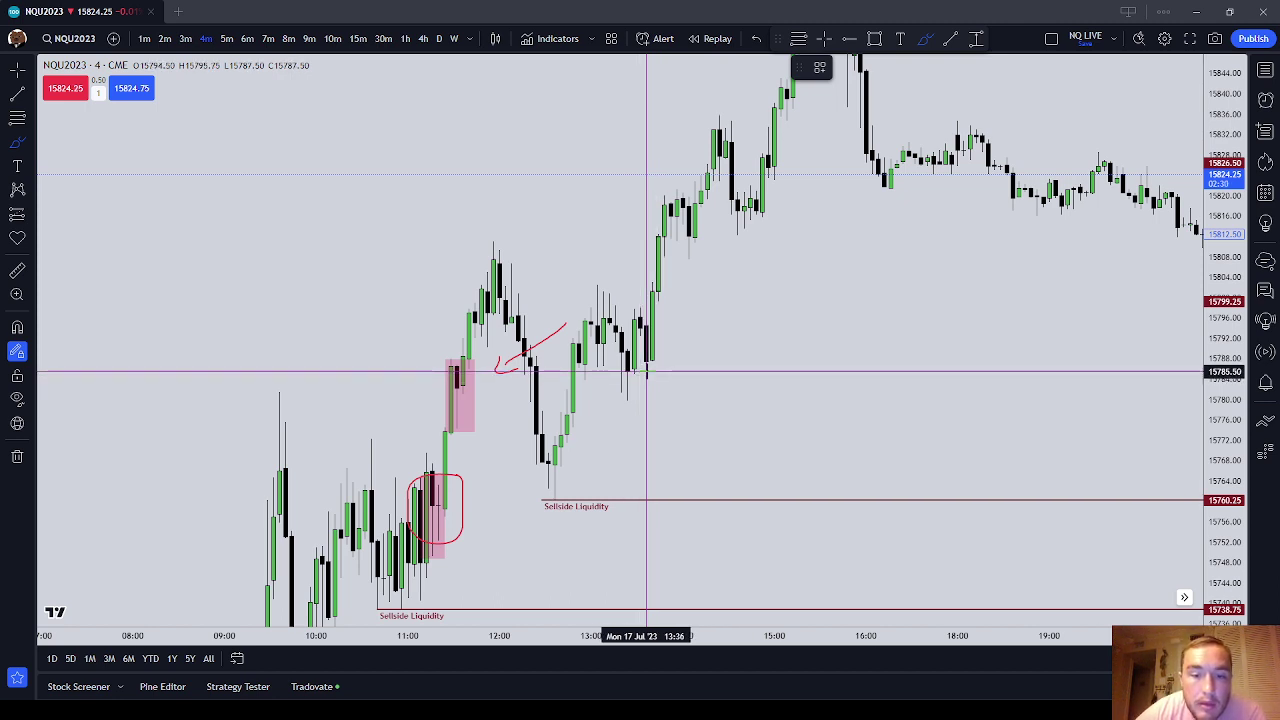
pyautogui.moveTo(588, 337); pyautogui.dragTo(567, 345)
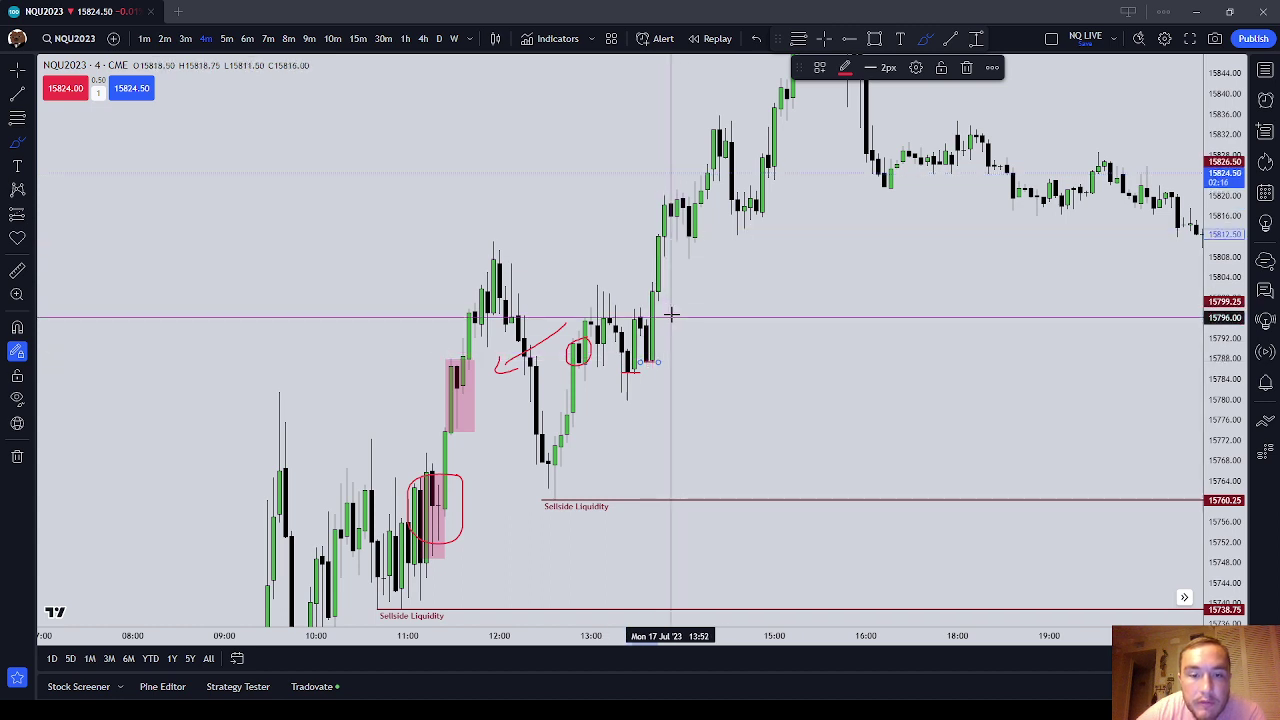
# - Brush an upward arrow beside the rally before 14:00 and a horizontal line from the noon swing high to that rally
pyautogui.moveTo(675, 311)
pyautogui.mouseDown()
pyautogui.moveTo(670, 335)
pyautogui.moveTo(683, 326)
pyautogui.mouseUp()
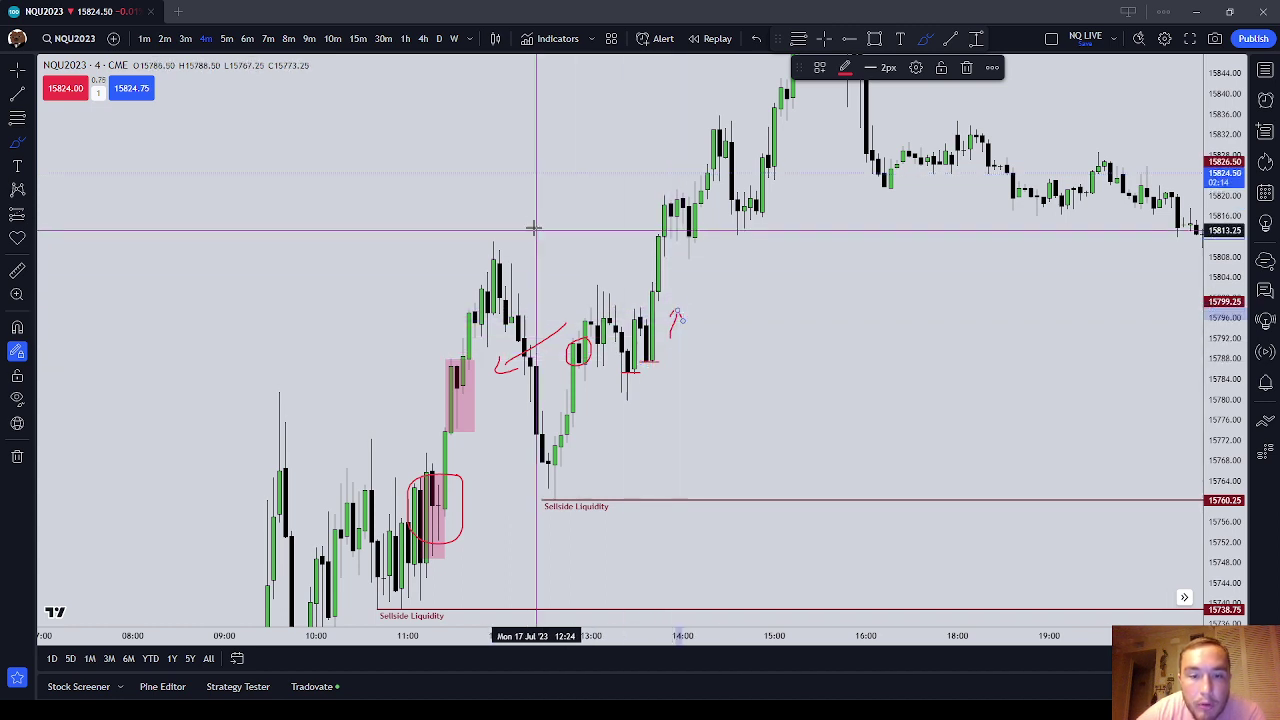
pyautogui.moveTo(493, 238); pyautogui.dragTo(668, 235)
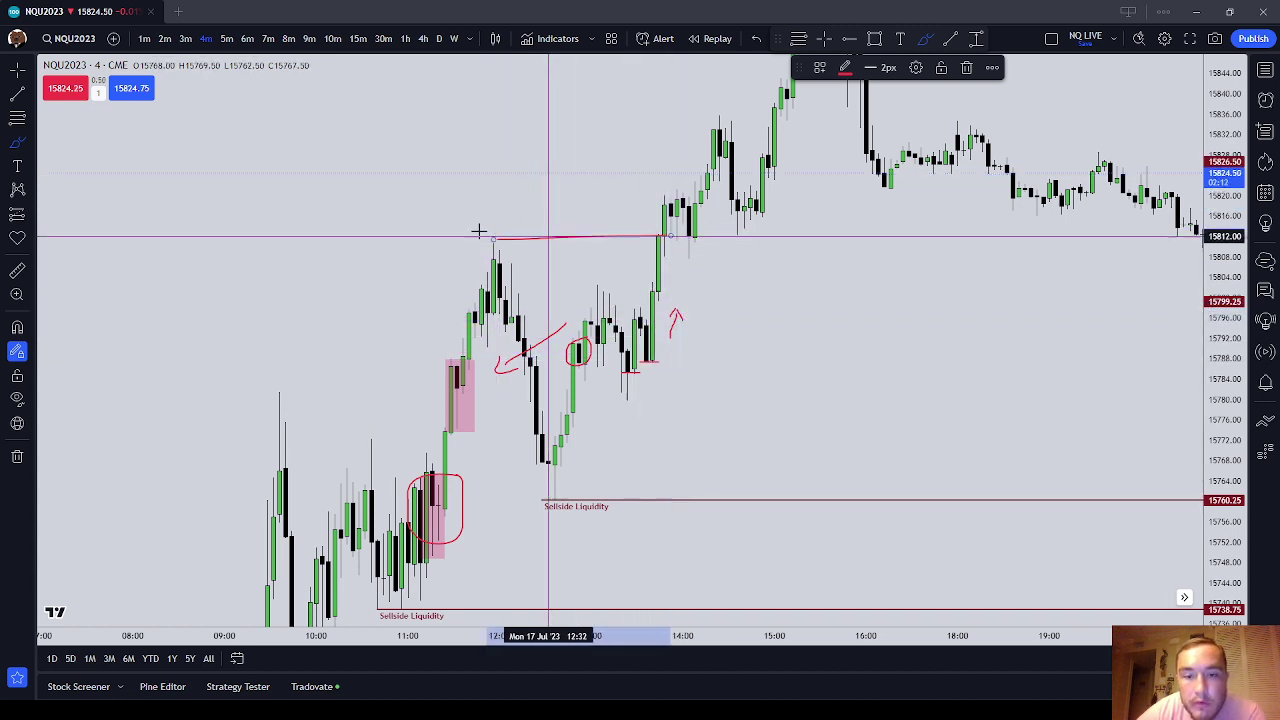
pyautogui.press('Escape')
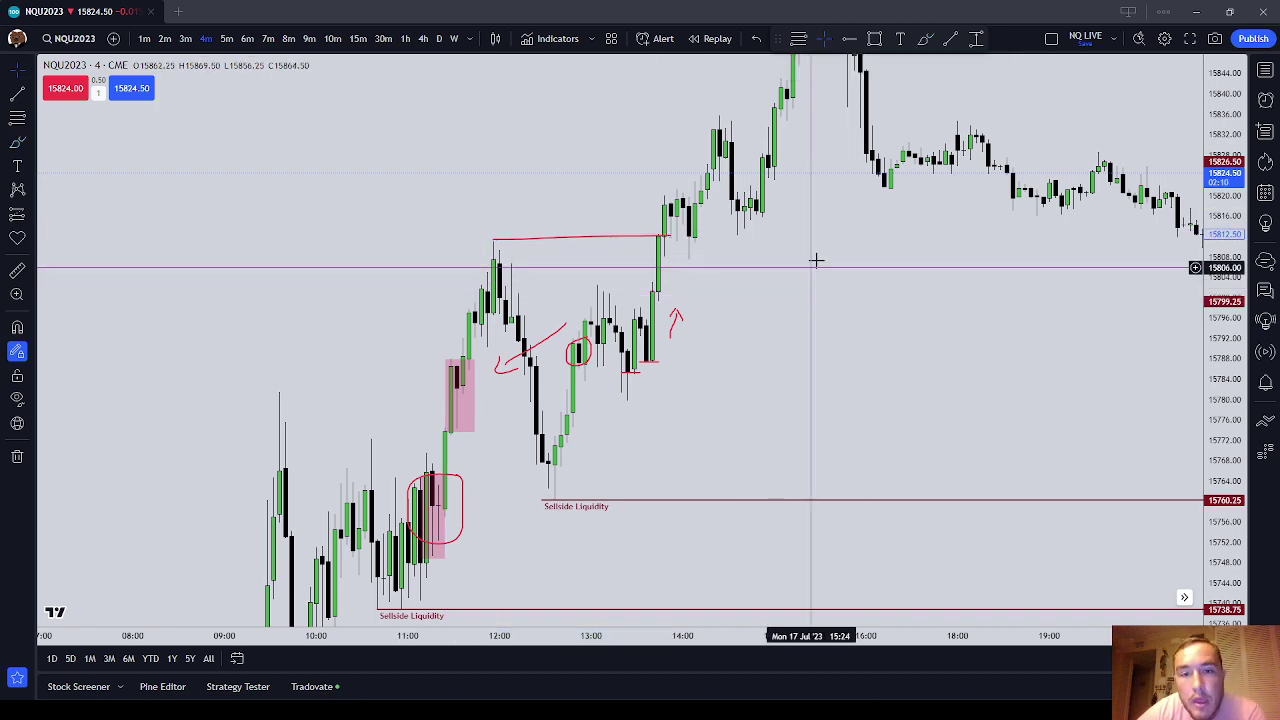
# - Brush a line under the candle bodies around 14:45 with an arrow pointing back to an oval around the candles just after 14:00
pyautogui.moveTo(816, 260); pyautogui.dragTo(708, 388)
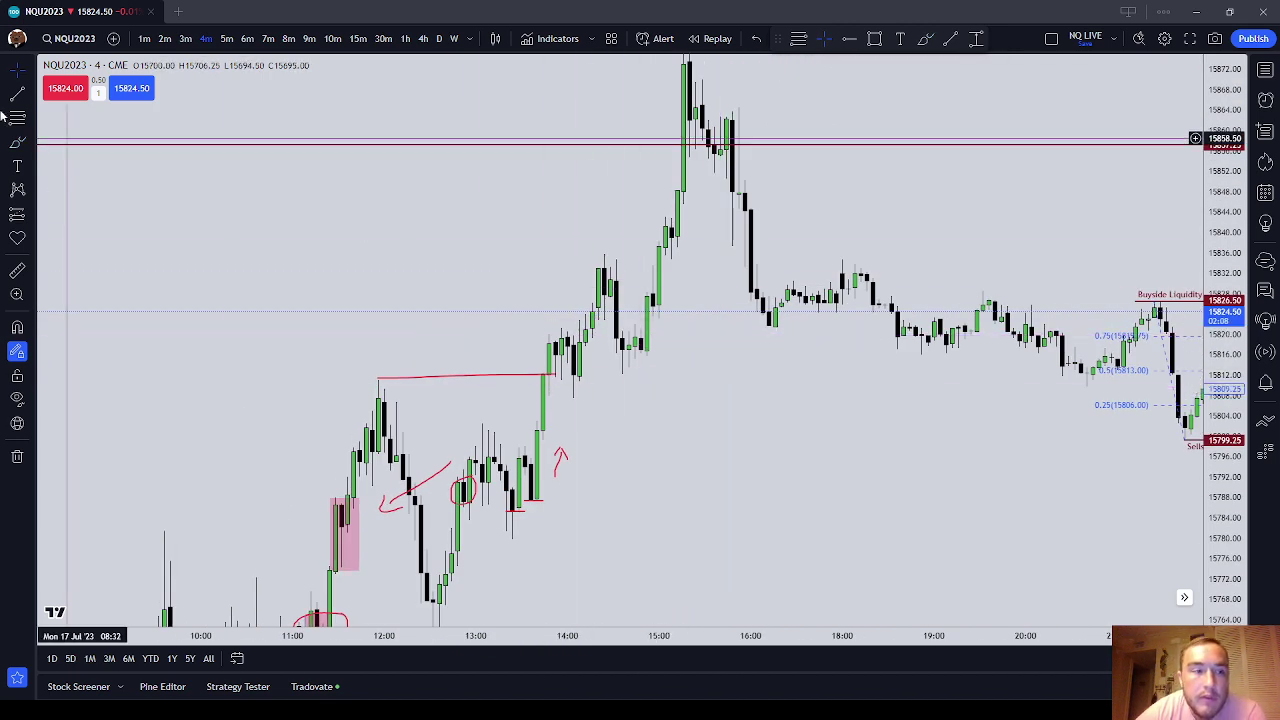
pyautogui.click(16, 143)
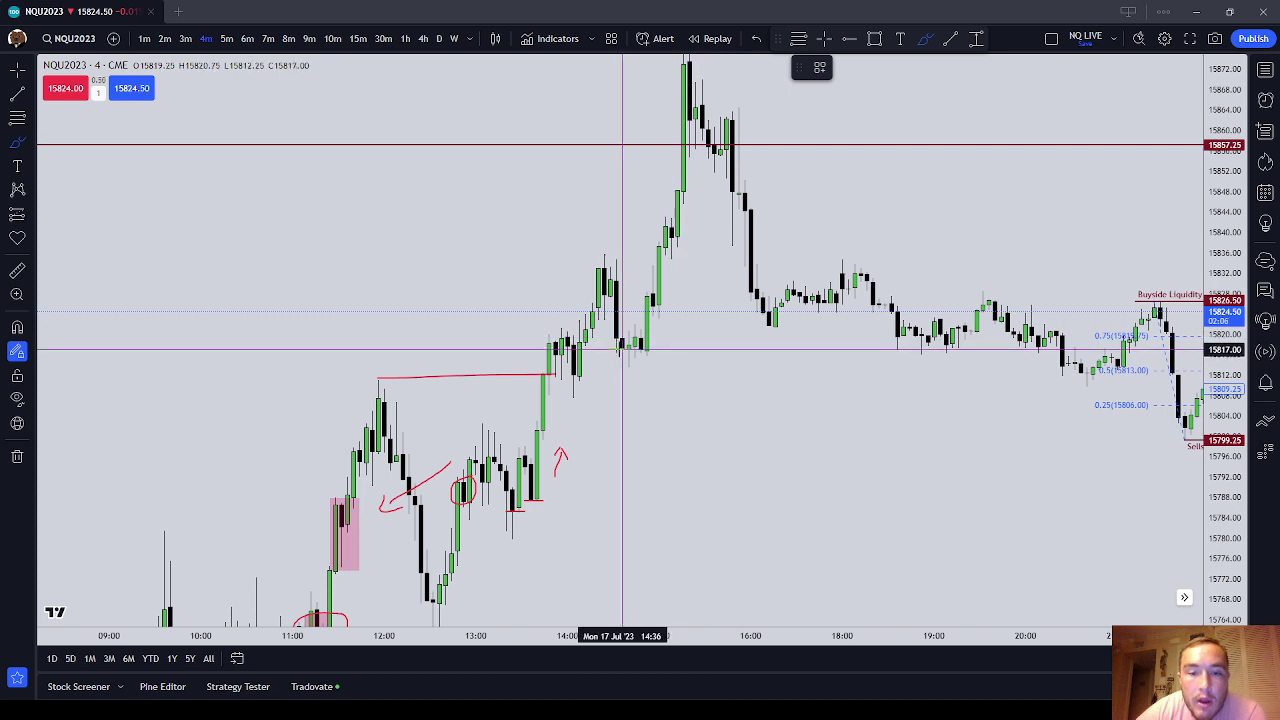
pyautogui.moveTo(651, 355)
pyautogui.mouseDown()
pyautogui.moveTo(617, 352)
pyautogui.moveTo(561, 380)
pyautogui.moveTo(583, 362)
pyautogui.moveTo(583, 331)
pyautogui.moveTo(564, 336)
pyautogui.mouseUp()
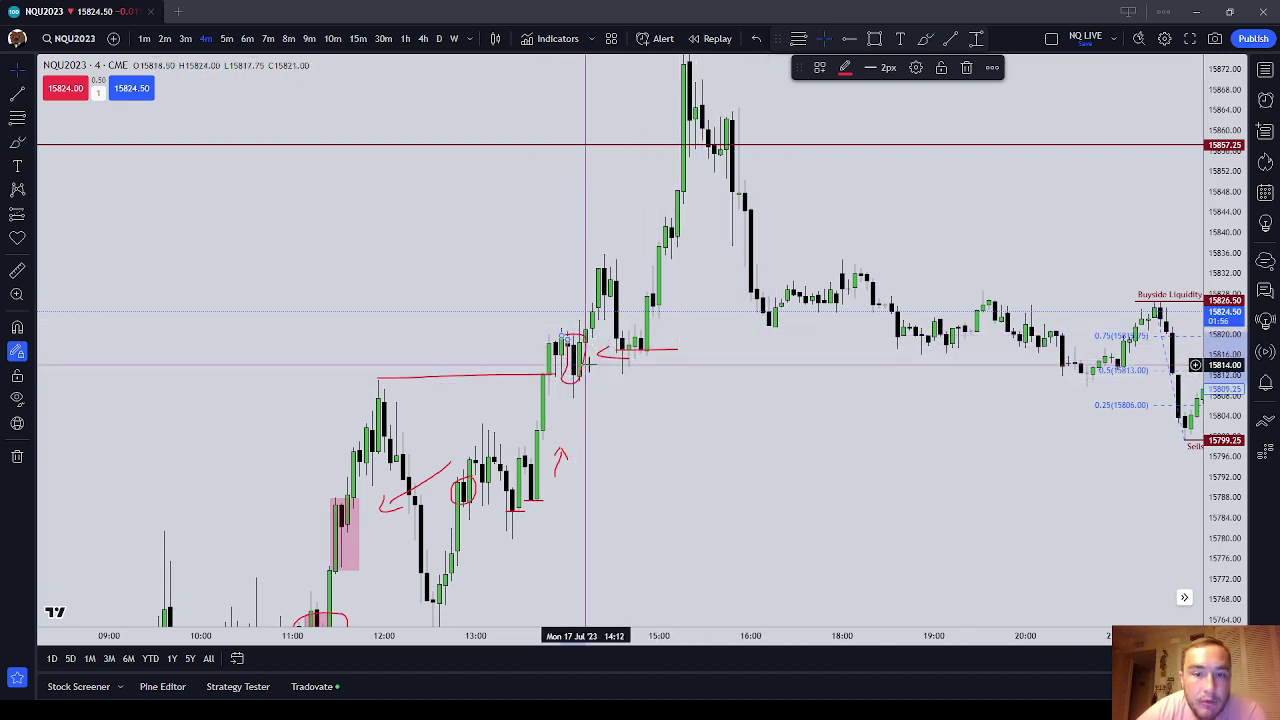
# - Brush an oval around the candles just after 18:00 and an arrow pointing to it from a line marking the 19:36 high
pyautogui.moveTo(886, 429); pyautogui.dragTo(533, 432)
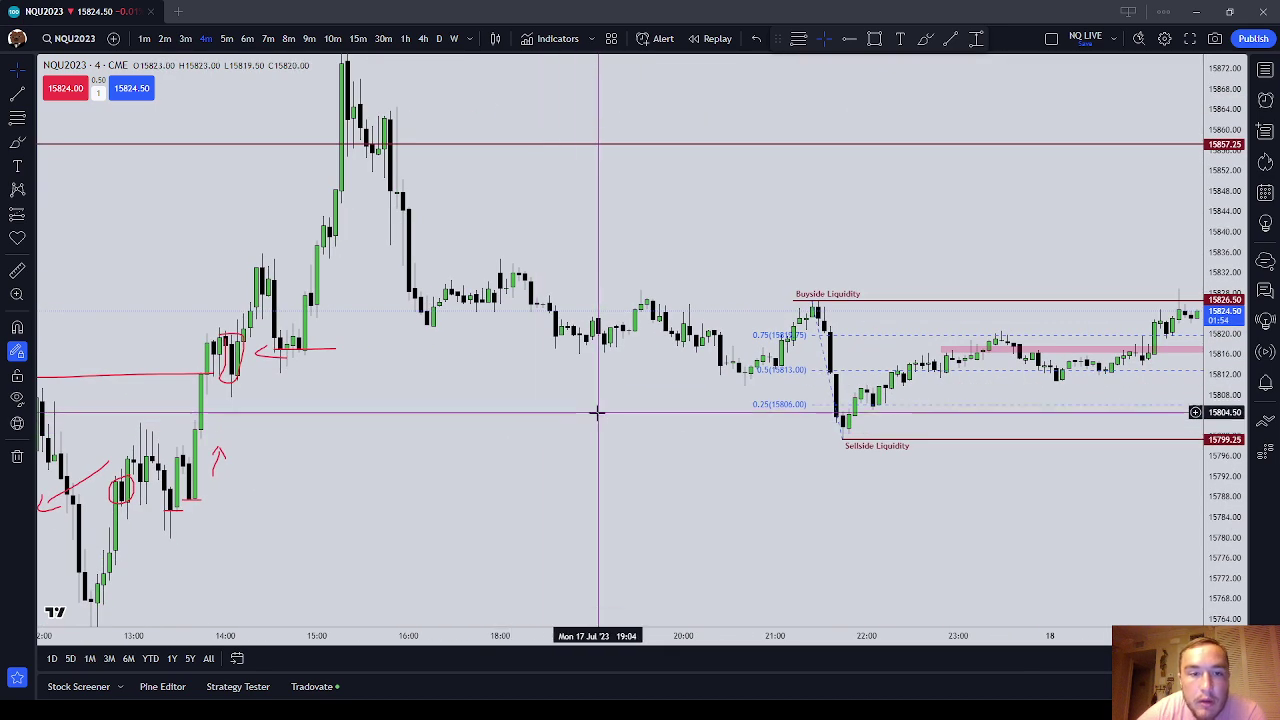
pyautogui.scroll(-2, 560, 430)
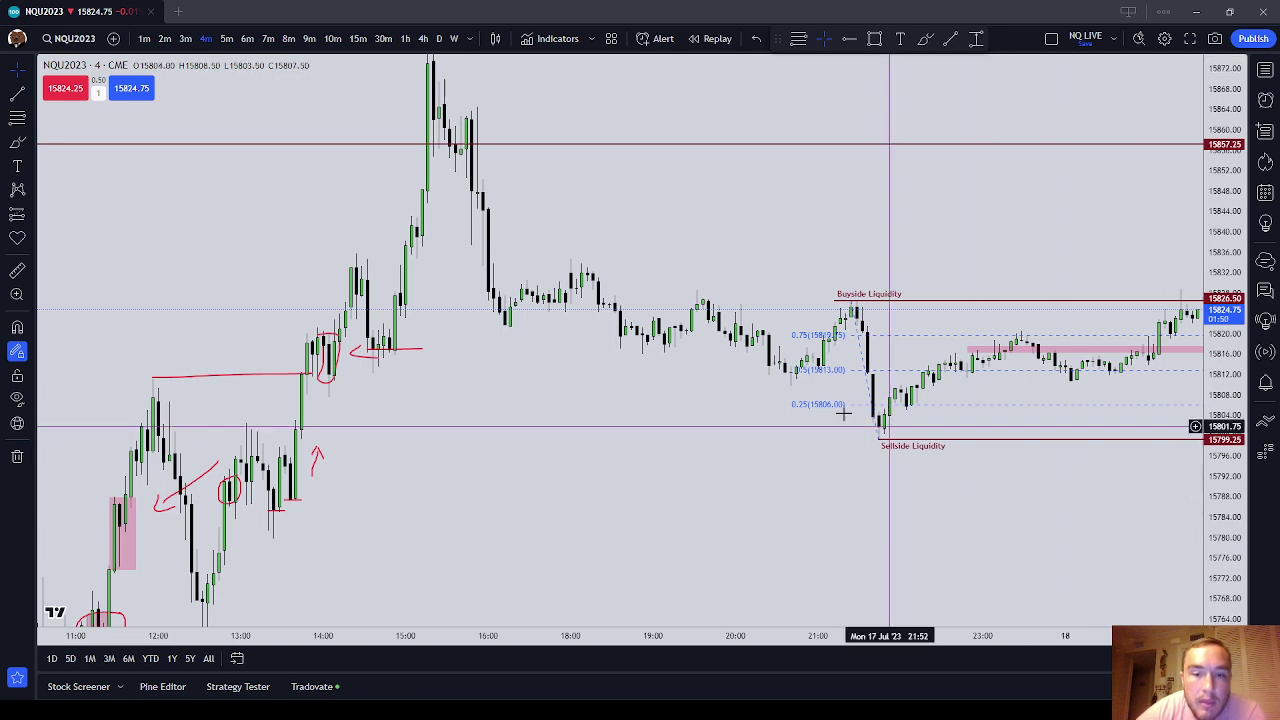
pyautogui.moveTo(808, 405); pyautogui.dragTo(885, 437)
pyautogui.click(773, 404)
pyautogui.scroll(4, 1114, 151)
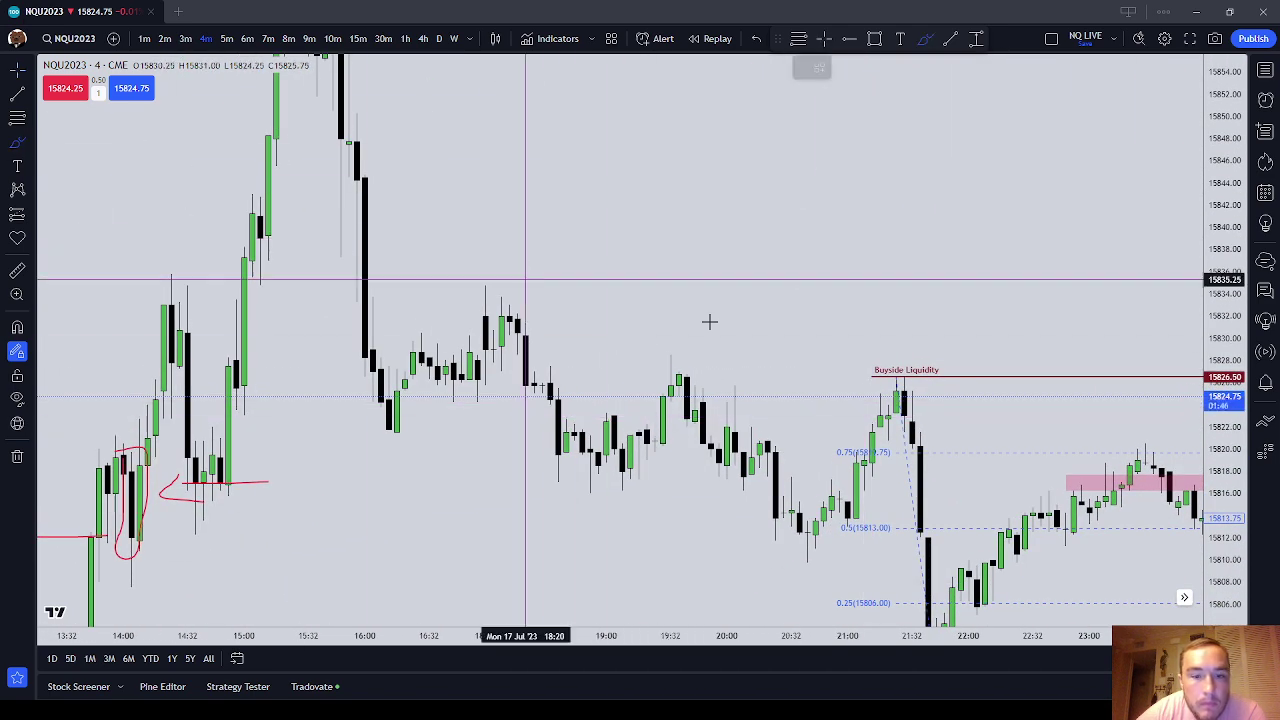
pyautogui.moveTo(484, 312); pyautogui.dragTo(493, 375)
pyautogui.moveTo(524, 302); pyautogui.dragTo(486, 305)
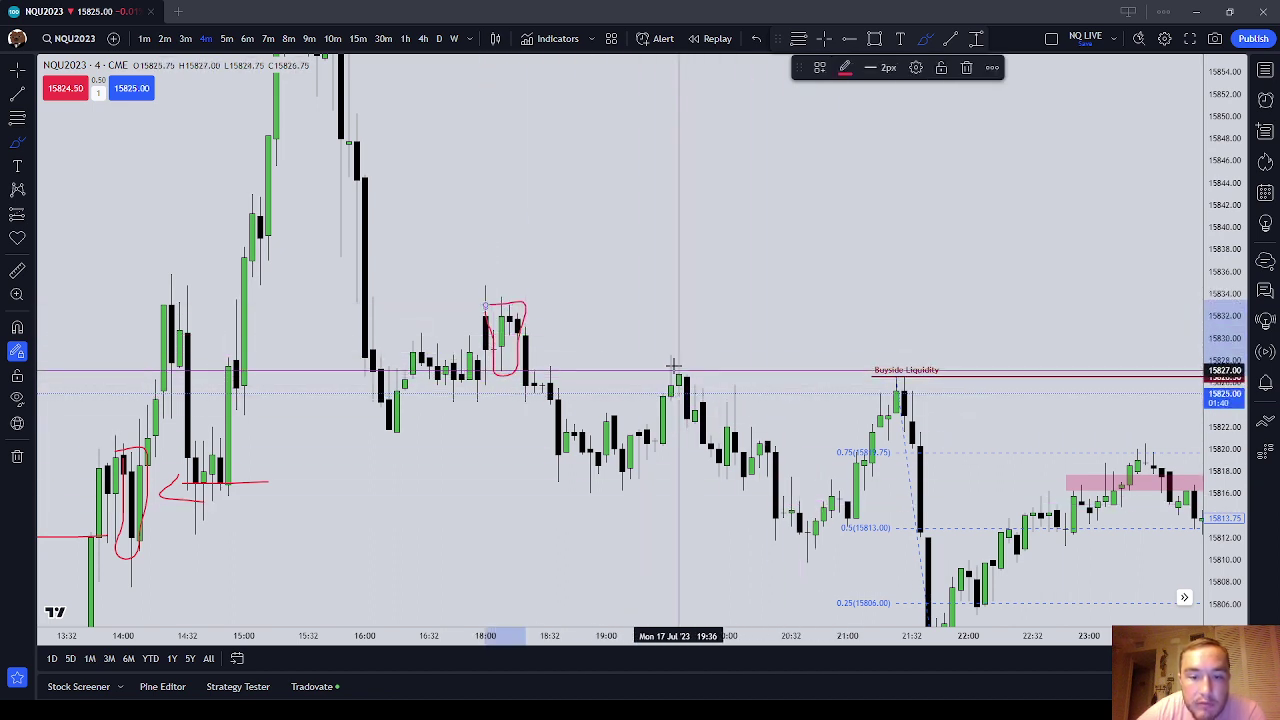
pyautogui.moveTo(680, 376)
pyautogui.mouseDown()
pyautogui.moveTo(533, 360)
pyautogui.moveTo(542, 365)
pyautogui.mouseUp()
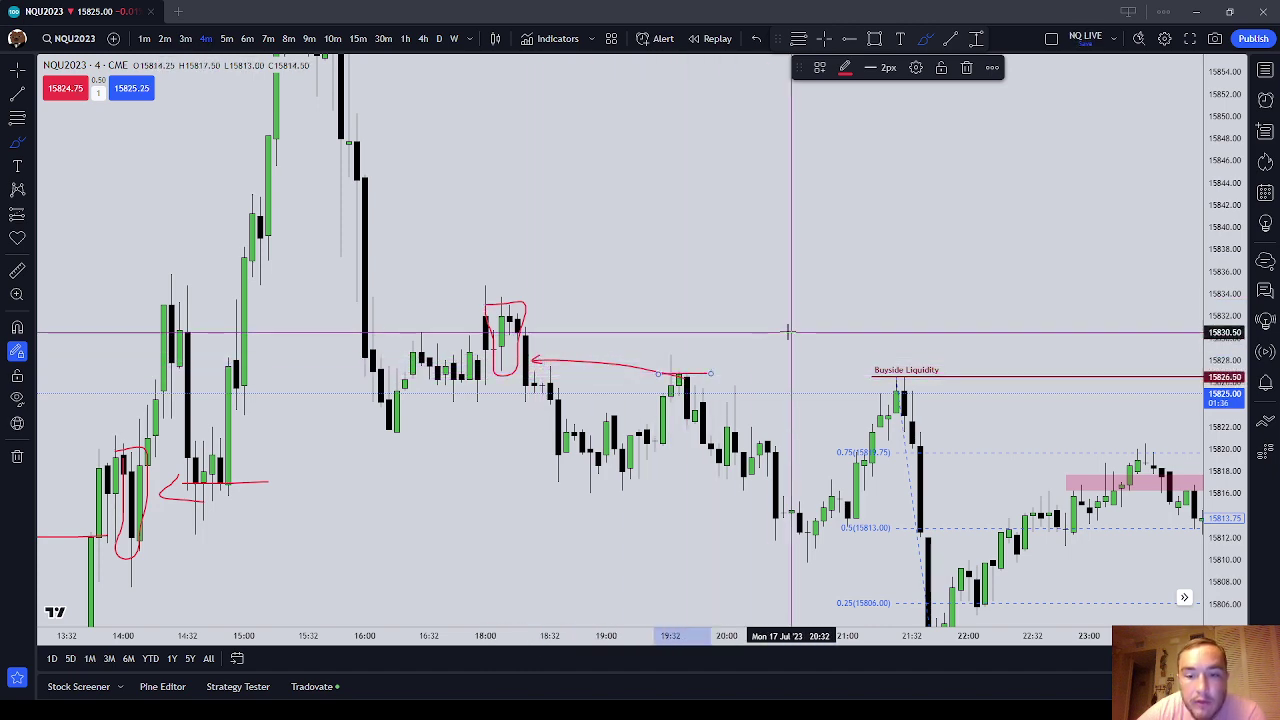
# - Review the overnight range between buyside and sellside liquidity and the annotated candles back to the 17 July morning rally
pyautogui.moveTo(788, 334); pyautogui.dragTo(666, 271)
pyautogui.moveTo(829, 294); pyautogui.dragTo(694, 255)
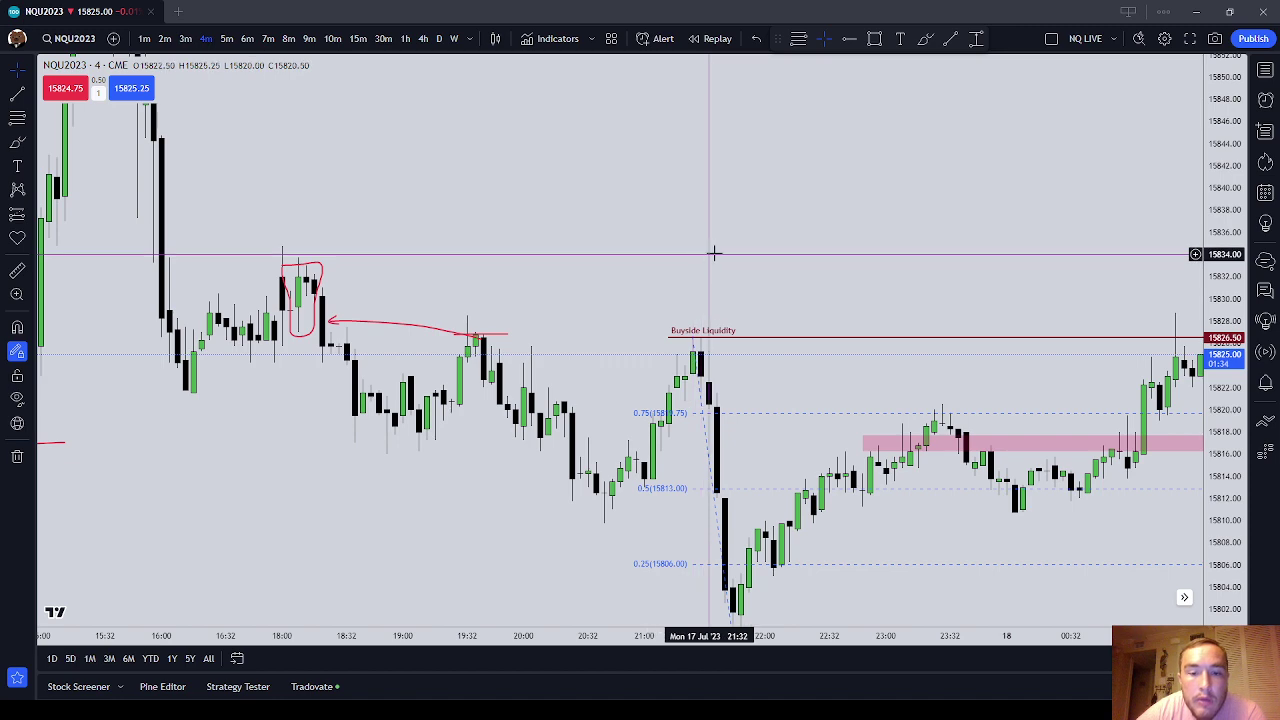
pyautogui.moveTo(899, 252); pyautogui.dragTo(694, 151)
pyautogui.scroll(-2, 694, 151)
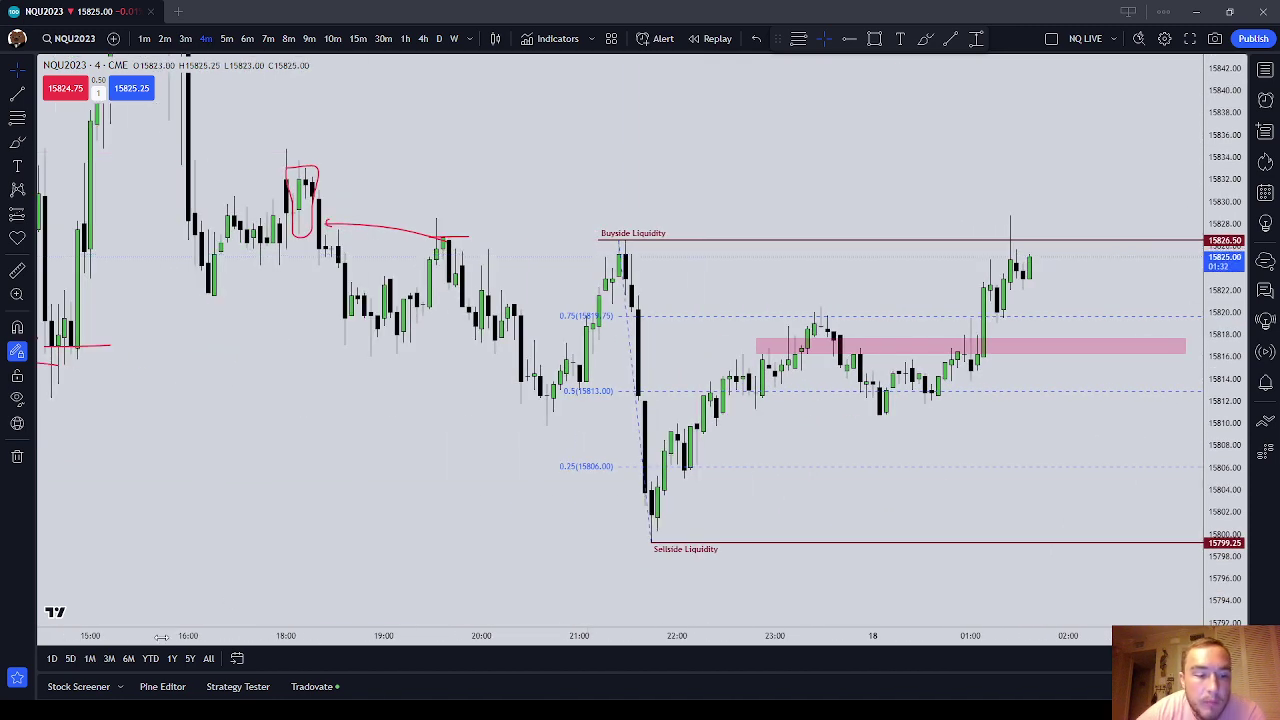
pyautogui.moveTo(466, 569); pyautogui.dragTo(586, 420)
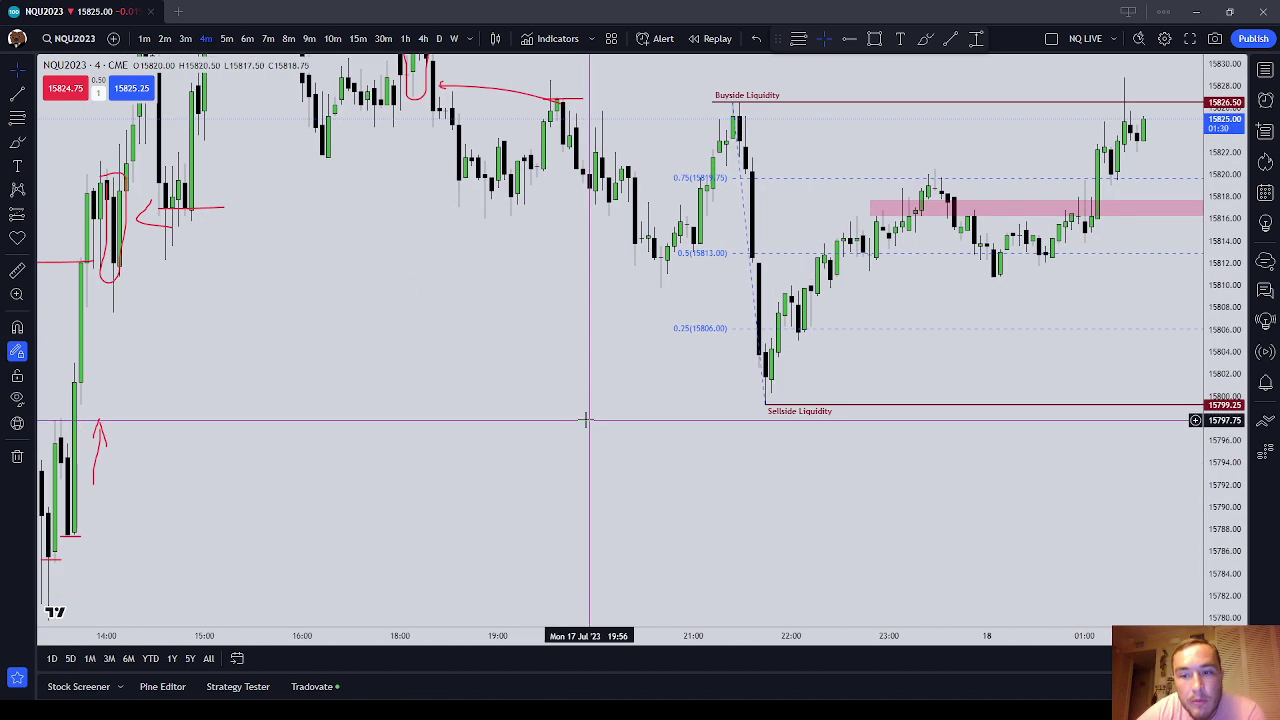
pyautogui.moveTo(505, 467); pyautogui.dragTo(749, 297)
pyautogui.scroll(-3, 749, 297)
pyautogui.moveTo(726, 403); pyautogui.dragTo(986, 221)
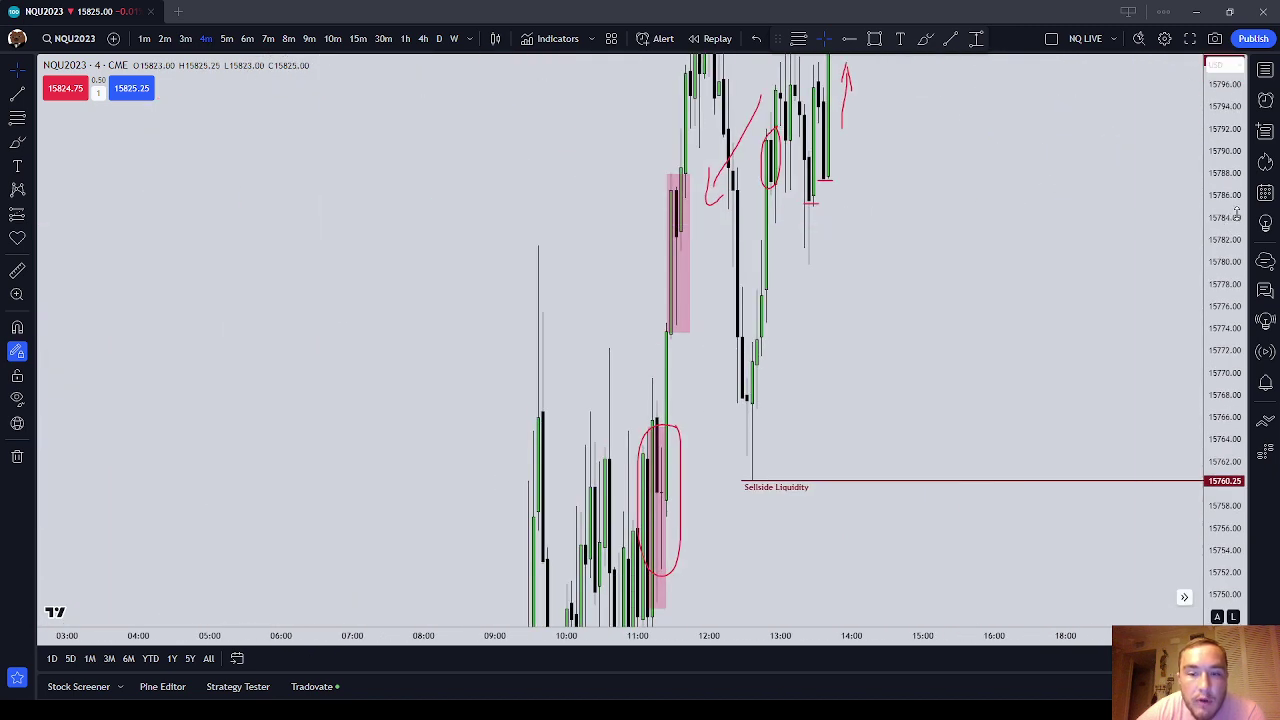
# - Brush short horizontal lines at the candle-body levels down the decline after the 04:20 high on 17 July, ending at the NWOG 07.16 zone
pyautogui.moveTo(1234, 214); pyautogui.dragTo(1204, 498)
pyautogui.scroll(2, 963, 543)
pyautogui.moveTo(730, 431); pyautogui.dragTo(796, 317)
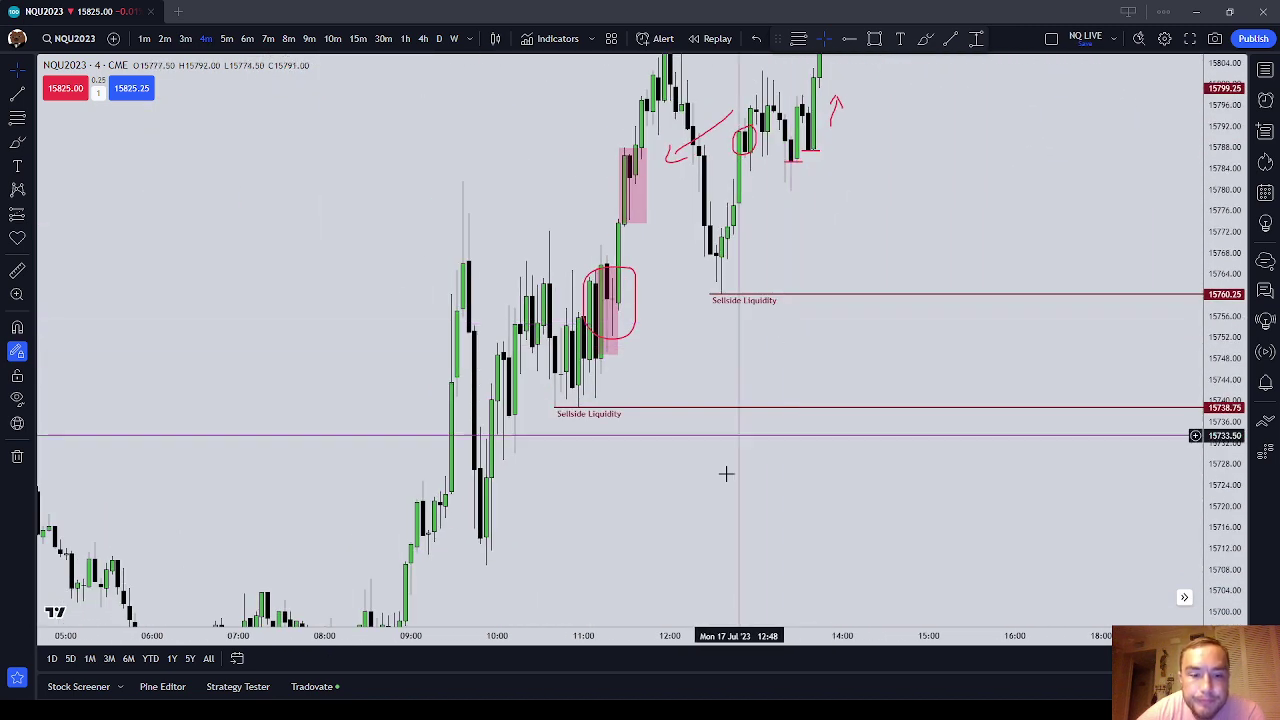
pyautogui.moveTo(716, 510); pyautogui.dragTo(1022, 165)
pyautogui.moveTo(923, 202); pyautogui.dragTo(969, 319)
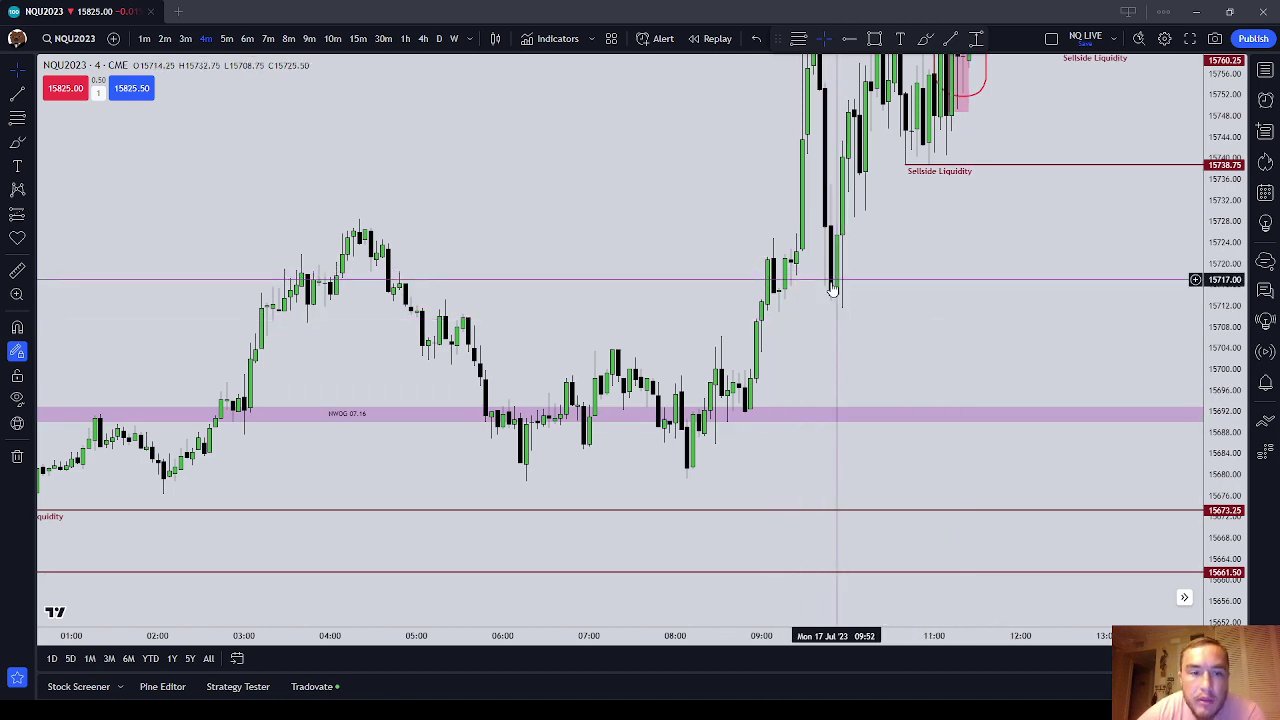
pyautogui.moveTo(357, 246); pyautogui.dragTo(698, 304)
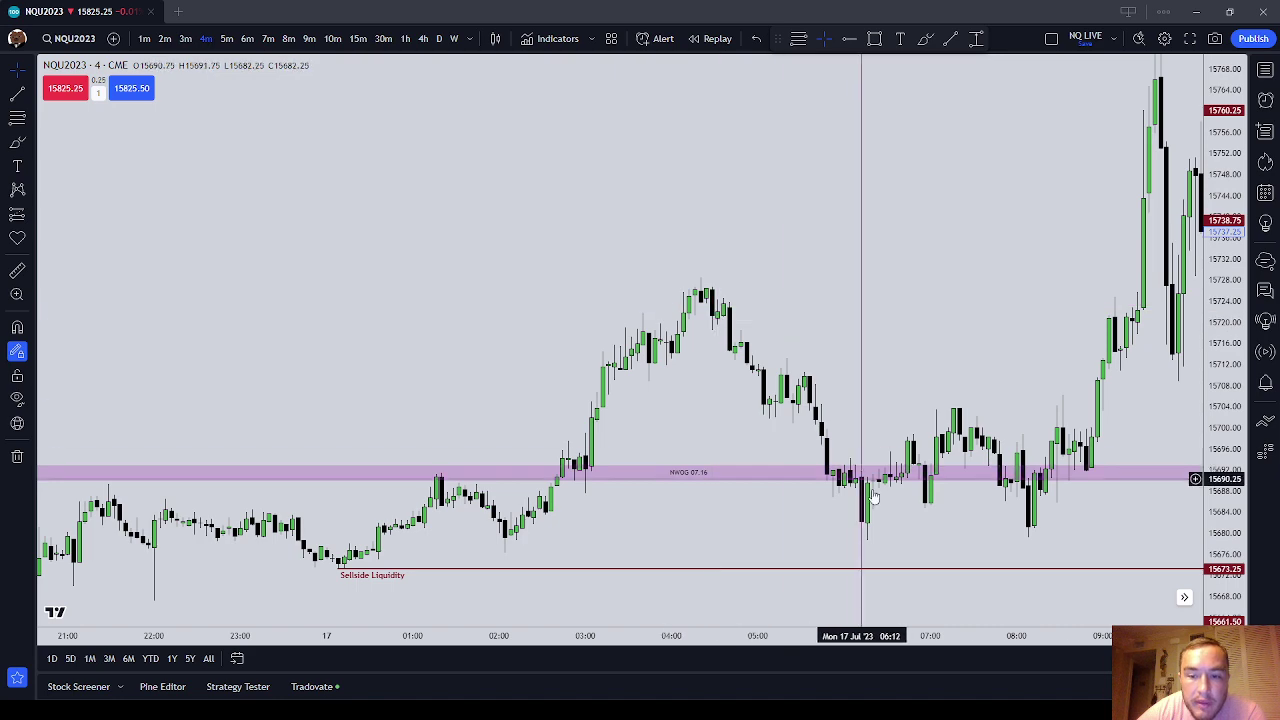
pyautogui.click(22, 147)
pyautogui.scroll(3, 849, 340)
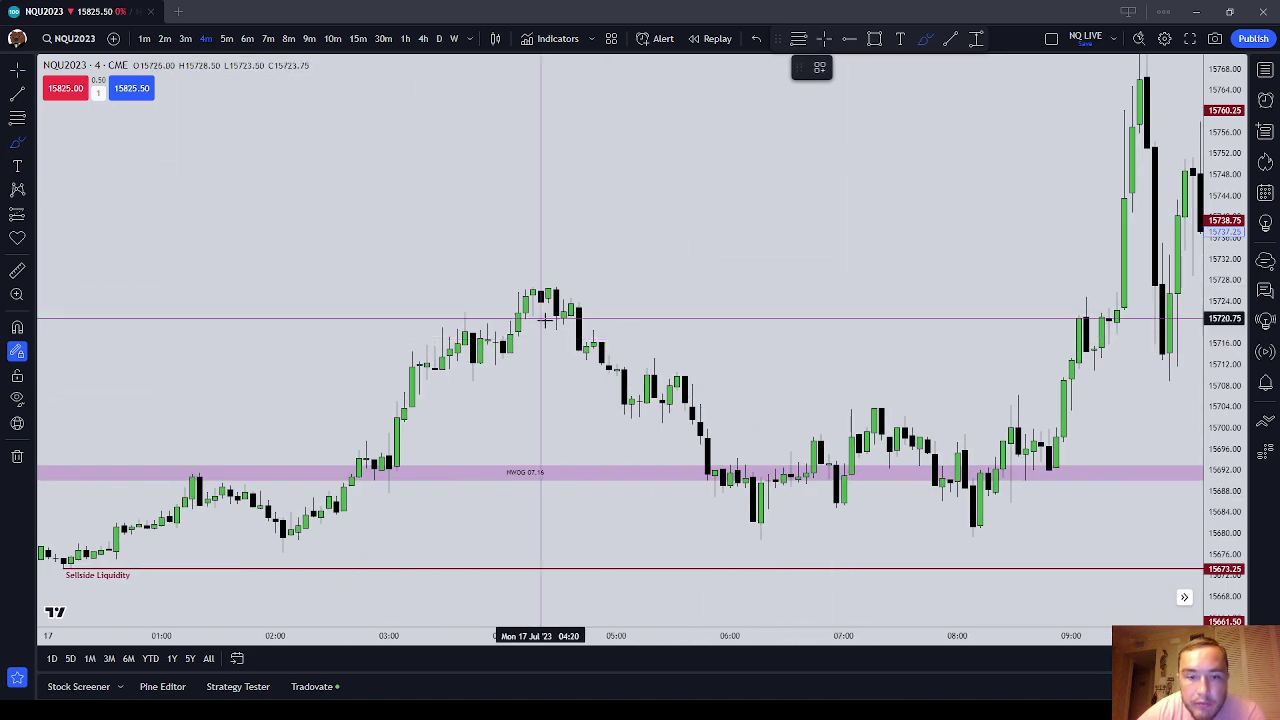
pyautogui.scroll(-3, 614, 374)
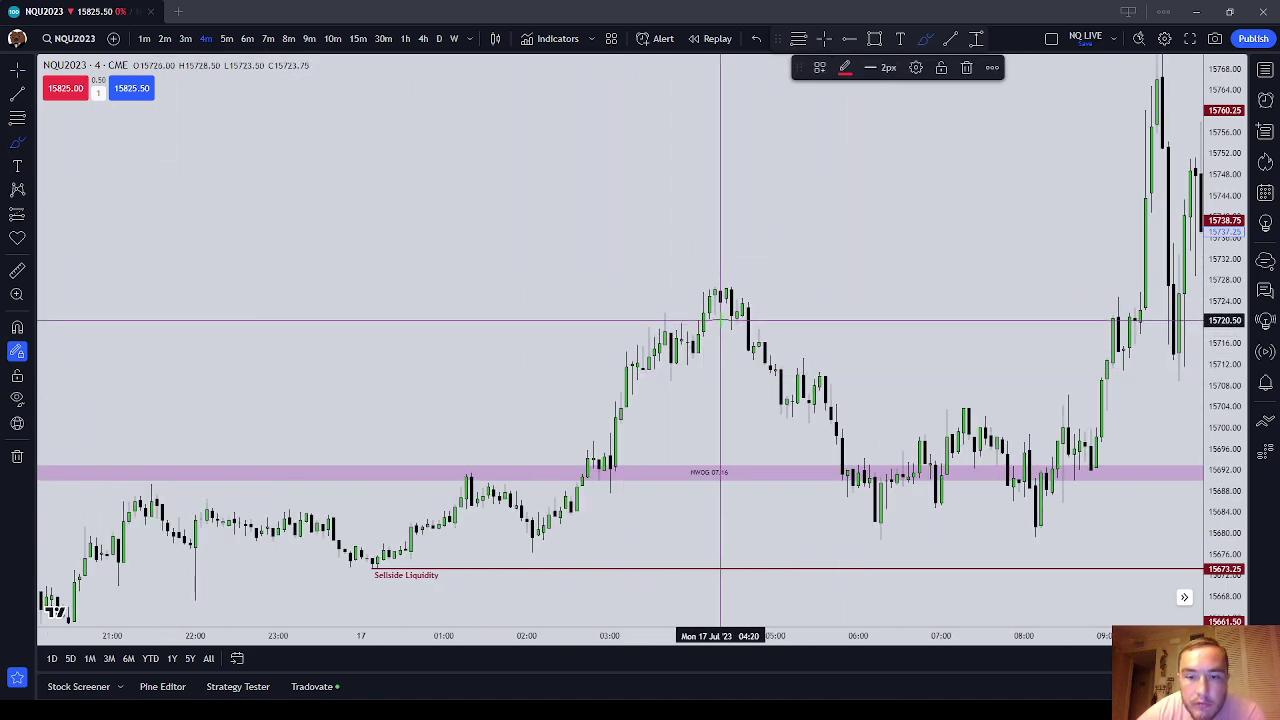
pyautogui.moveTo(768, 320)
pyautogui.mouseDown()
pyautogui.moveTo(818, 361)
pyautogui.moveTo(794, 375)
pyautogui.moveTo(847, 378)
pyautogui.moveTo(838, 407)
pyautogui.mouseUp()
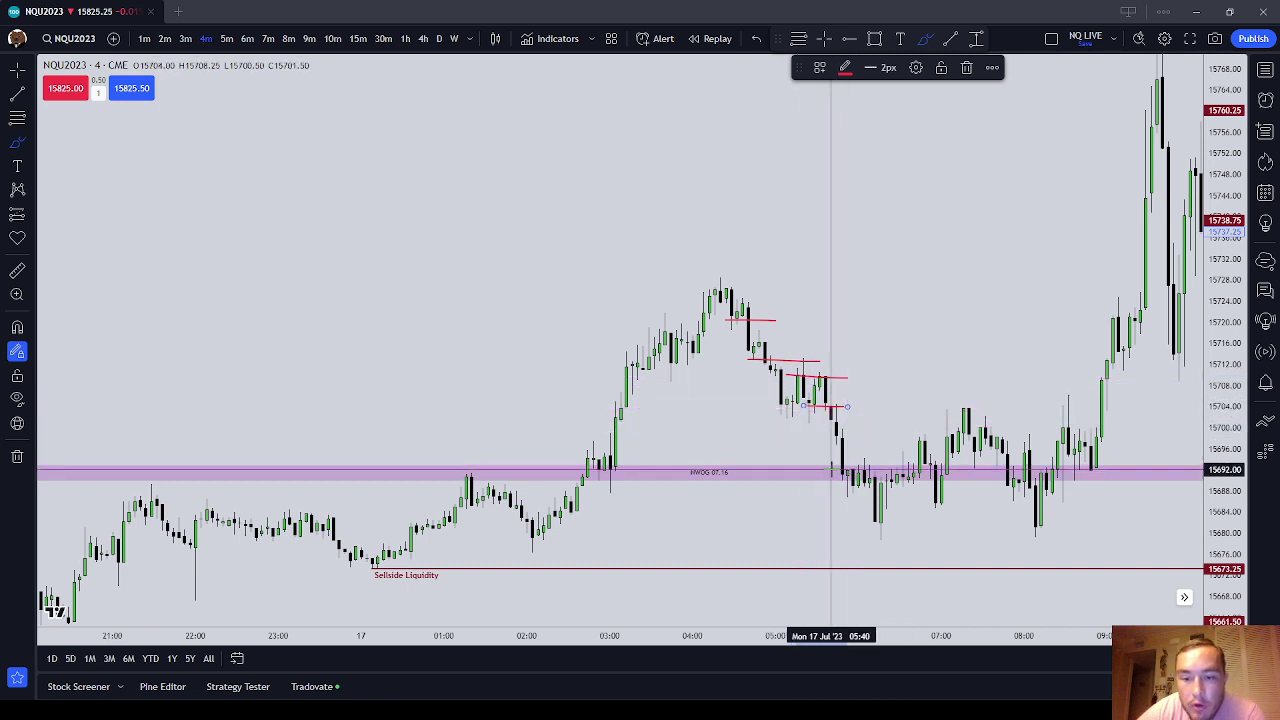
pyautogui.moveTo(834, 469); pyautogui.dragTo(890, 470)
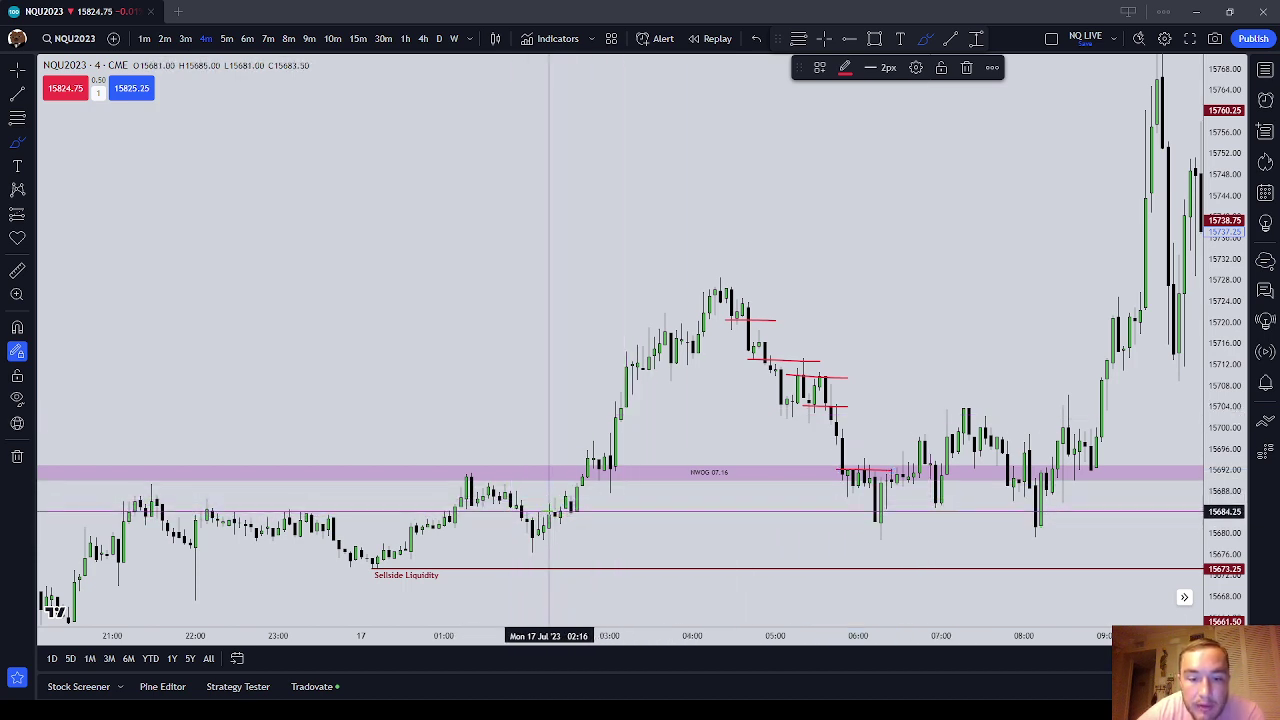
# - Brush short horizontal lines at the rally candles around 02:30 and 03:00, and an oval around the candles near 04:00
pyautogui.moveTo(582, 511); pyautogui.dragTo(582, 511)
pyautogui.moveTo(598, 457); pyautogui.dragTo(642, 456)
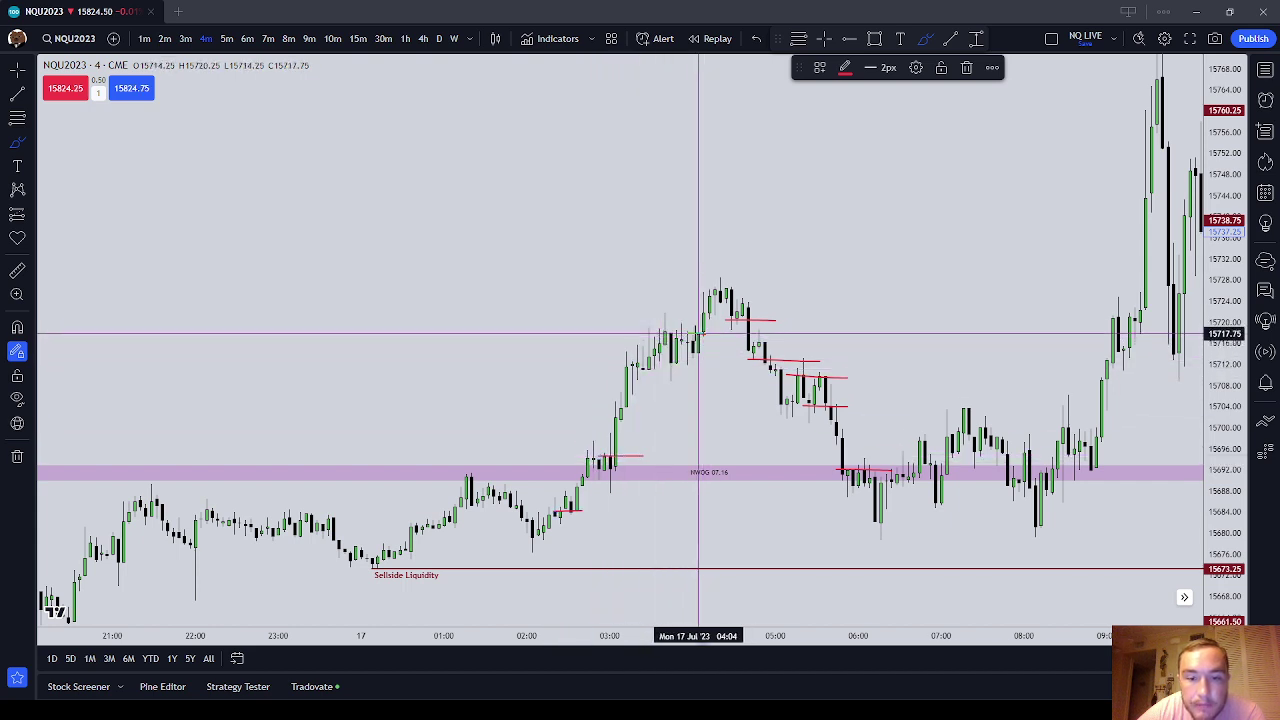
pyautogui.moveTo(700, 334); pyautogui.dragTo(703, 351)
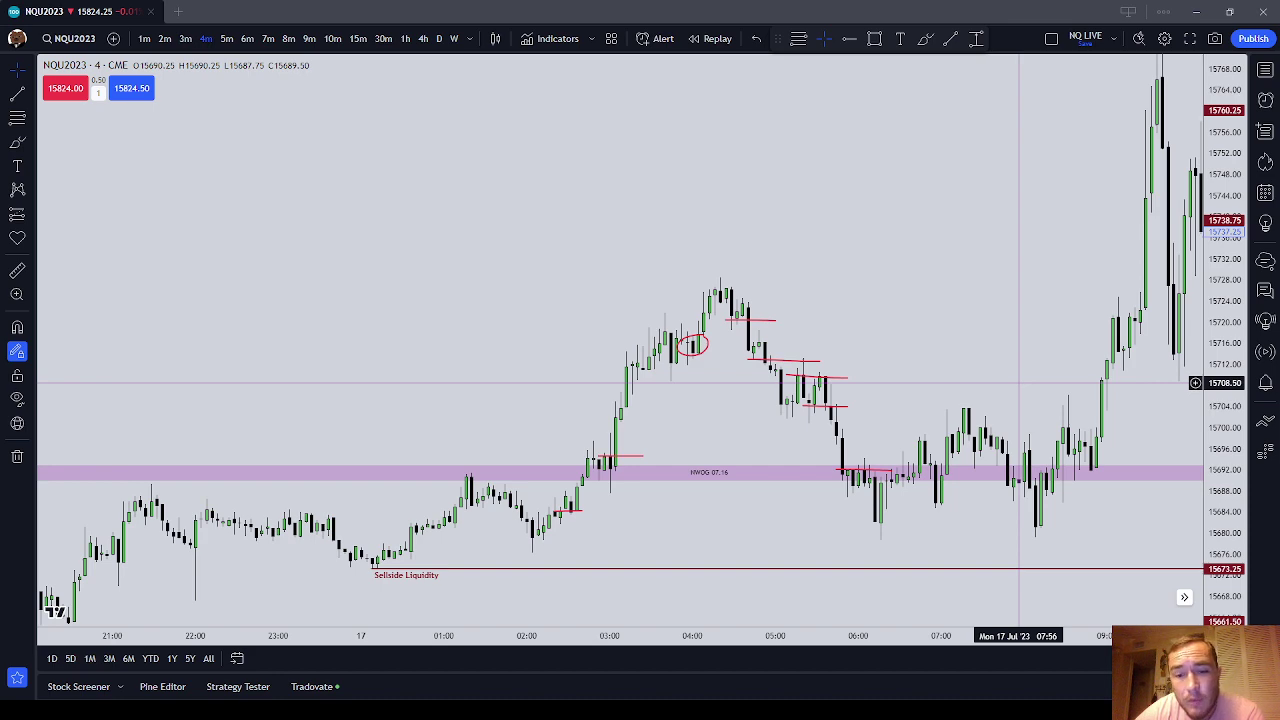
# - Delete the brushed arrow shaft linking the 19:36 high to the oval around the 18:00 candles
pyautogui.moveTo(1037, 286); pyautogui.dragTo(349, 532)
pyautogui.moveTo(1125, 155); pyautogui.dragTo(323, 440)
pyautogui.rightClick(761, 488)
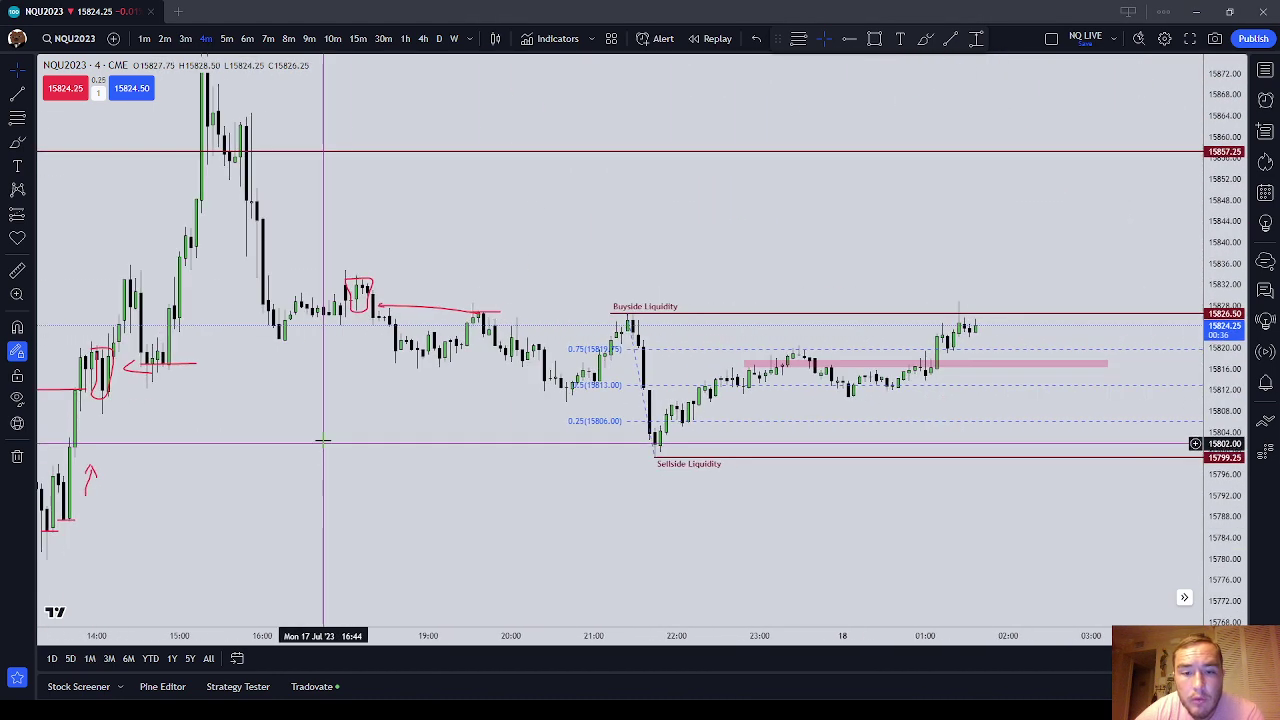
pyautogui.click(437, 308)
pyautogui.click(967, 67)
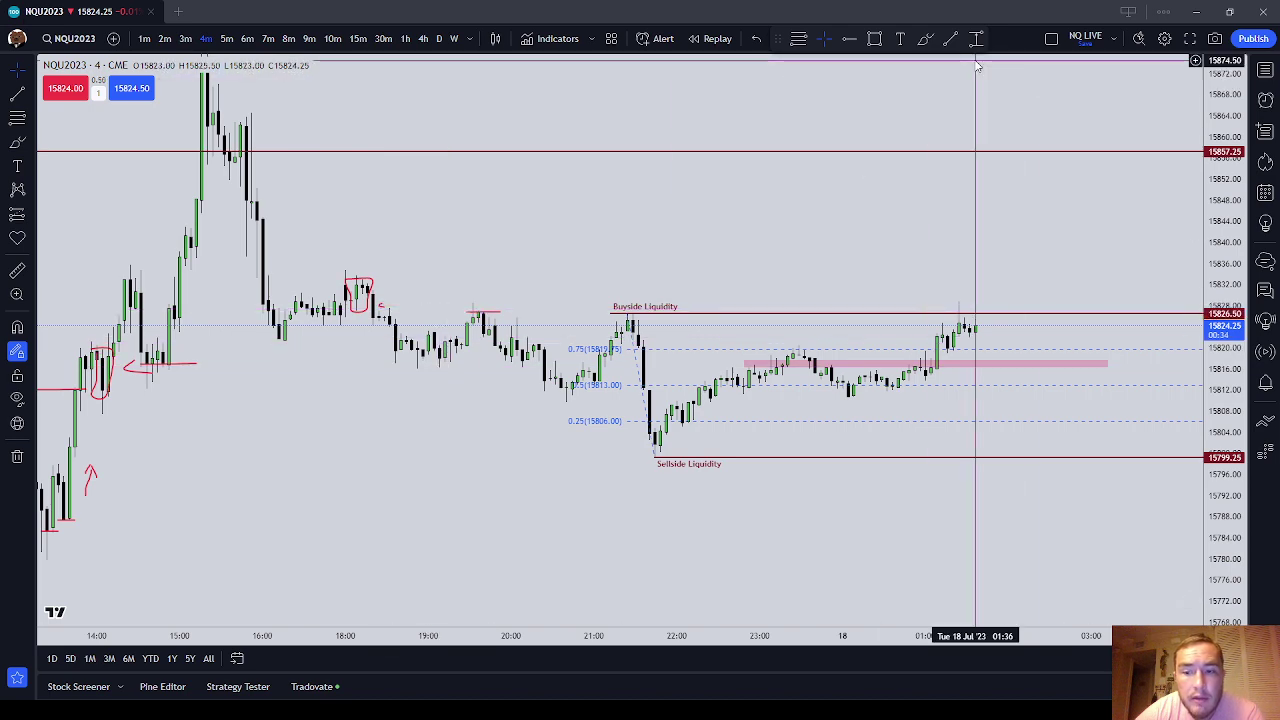
# - Enable the display of trade executions with their labels in the chart's trading settings
pyautogui.moveTo(1237, 516); pyautogui.dragTo(1237, 259)
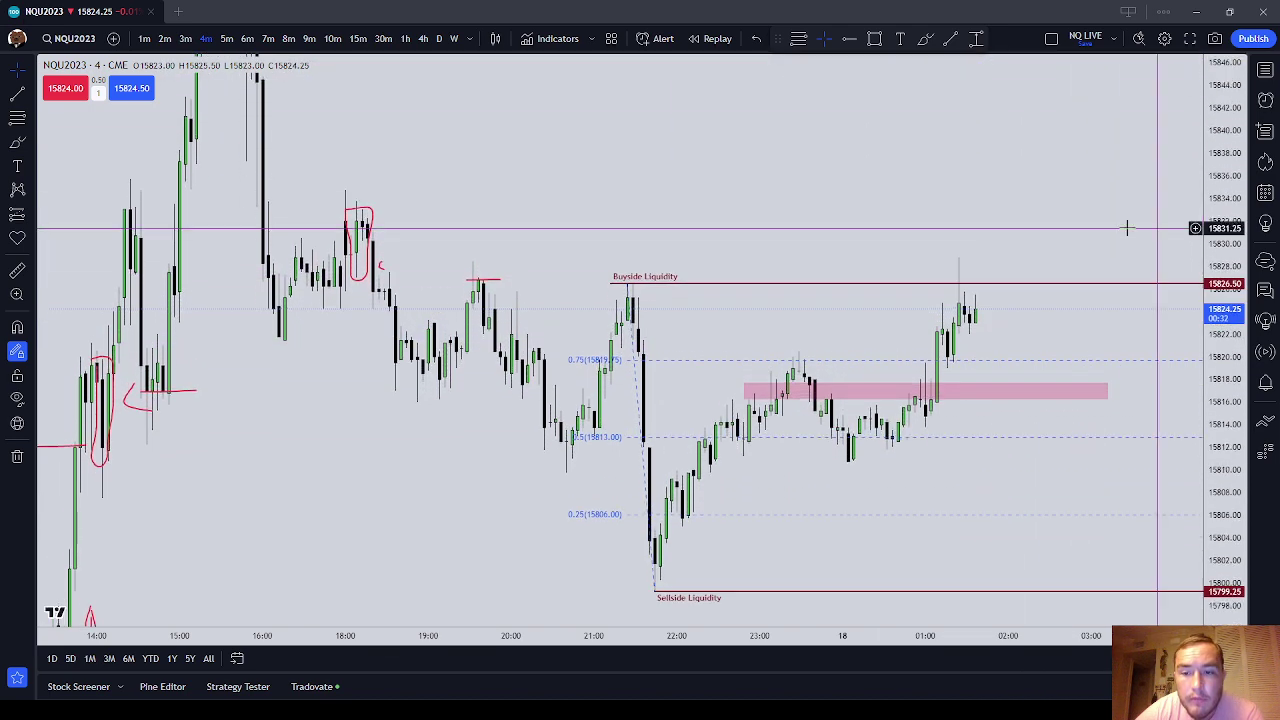
pyautogui.scroll(1, 920, 211)
pyautogui.moveTo(920, 211); pyautogui.dragTo(845, 206)
pyautogui.rightClick(708, 186)
pyautogui.click(838, 518)
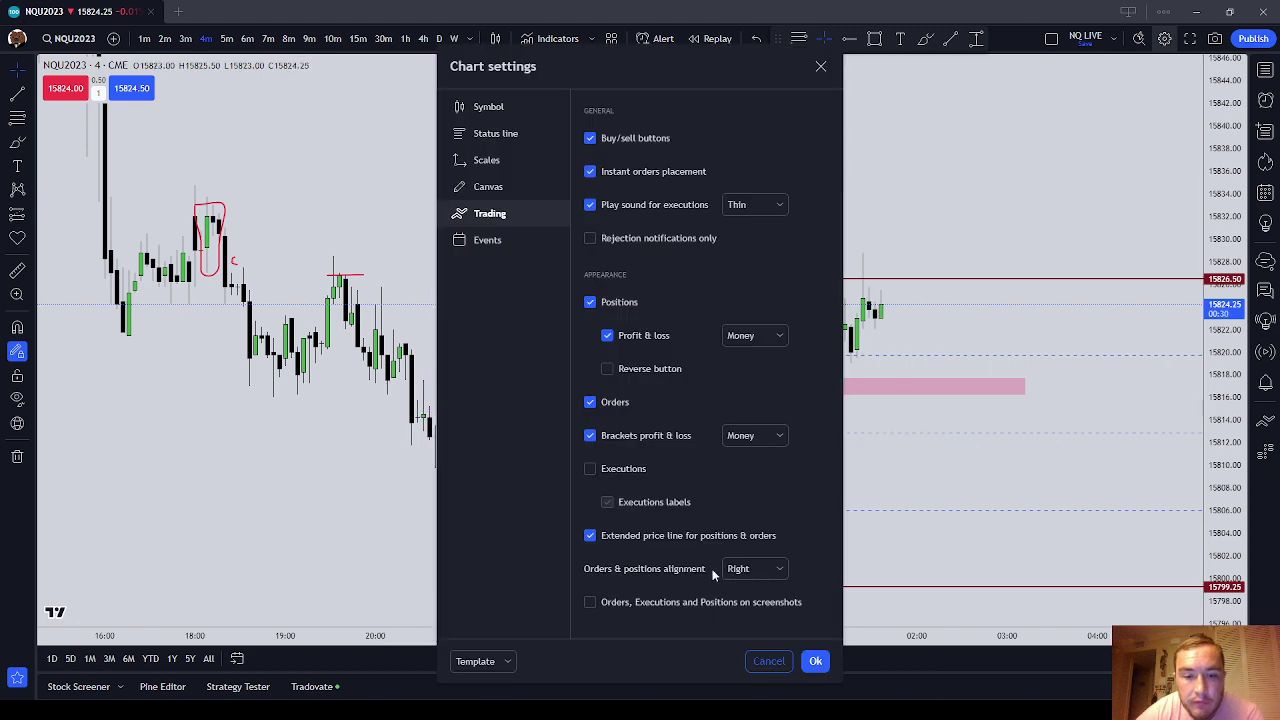
pyautogui.click(815, 661)
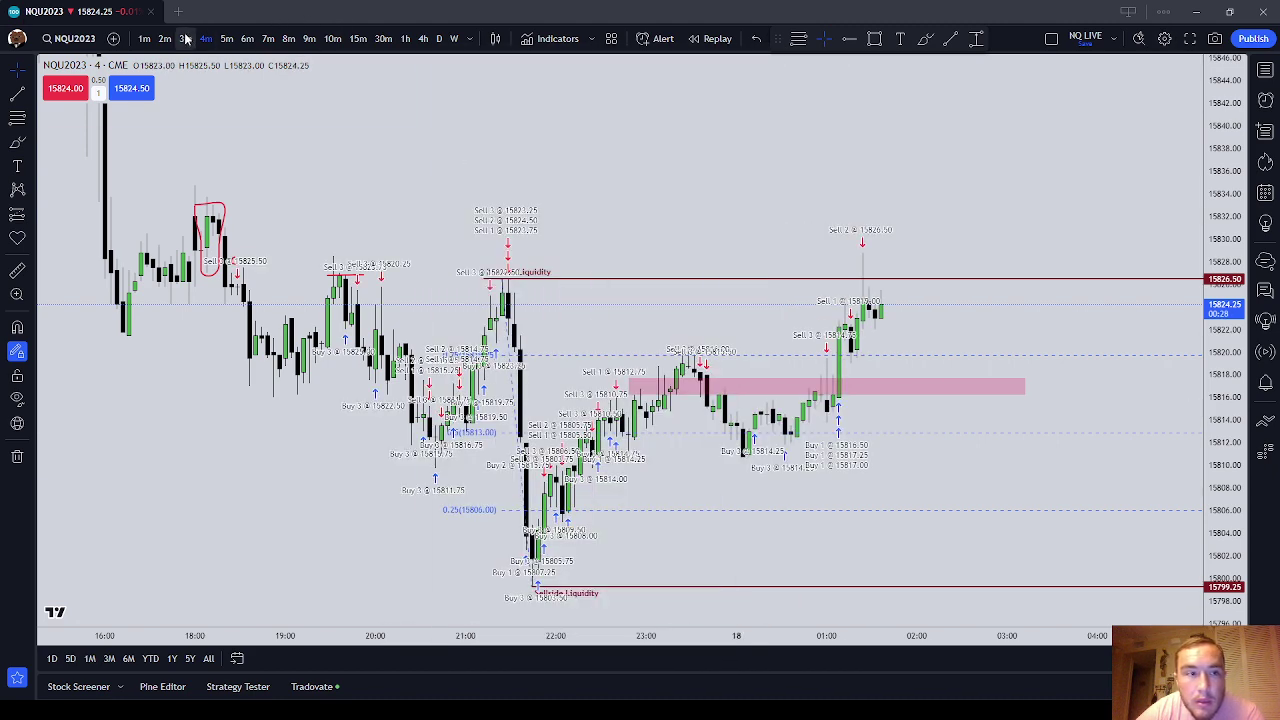
# - Examine the trade executions on the 1-minute chart, and return to the 4-minute interval to compare them with the liquidity range
pyautogui.click(150, 39)
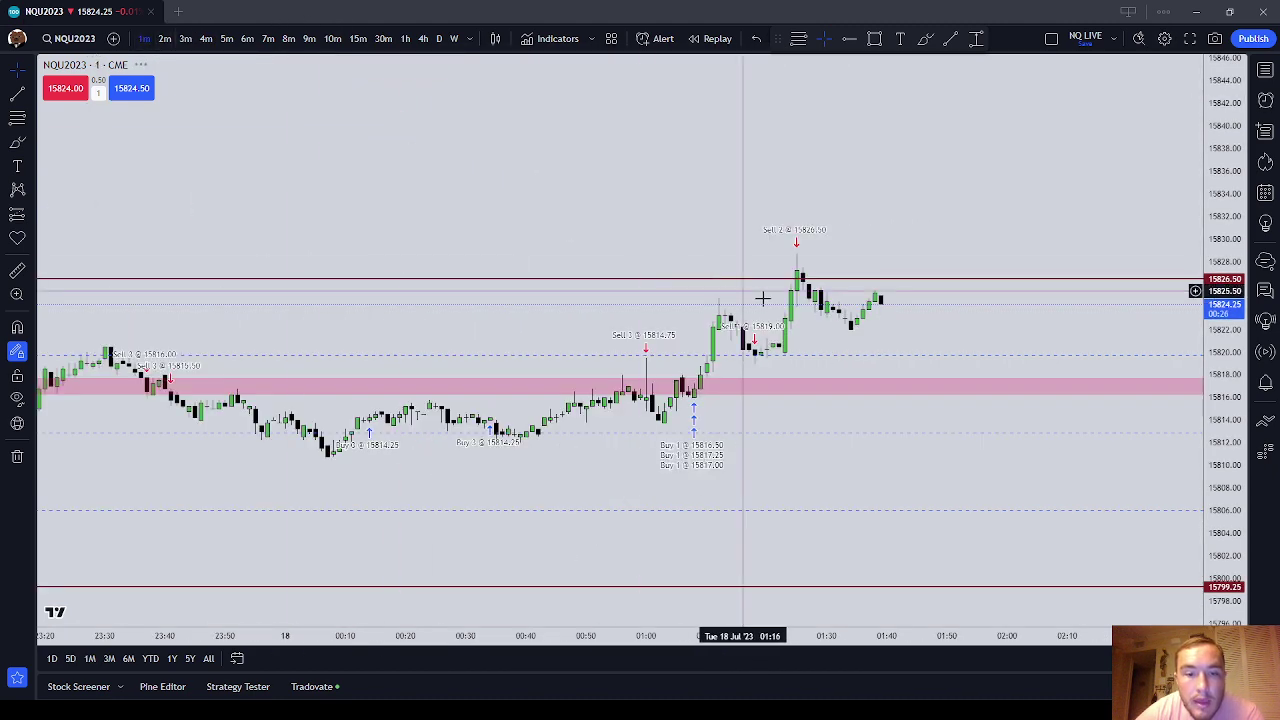
pyautogui.scroll(-2, 792, 400)
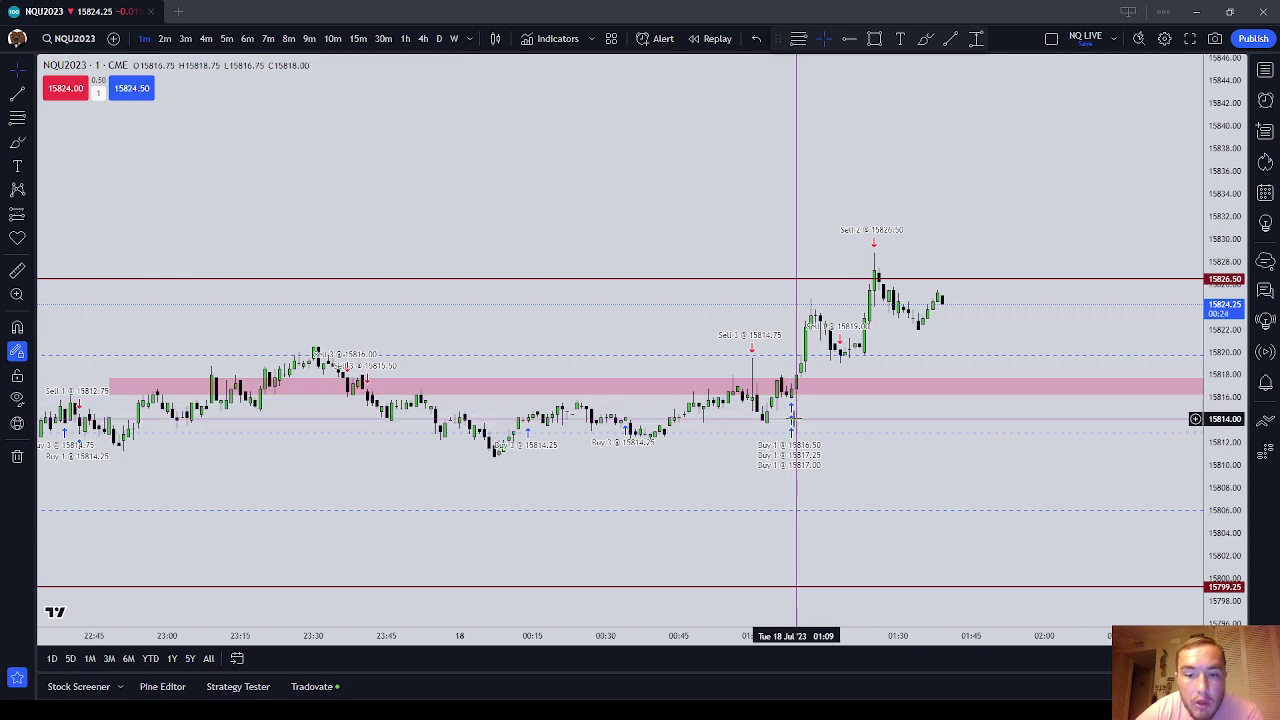
pyautogui.click(205, 38)
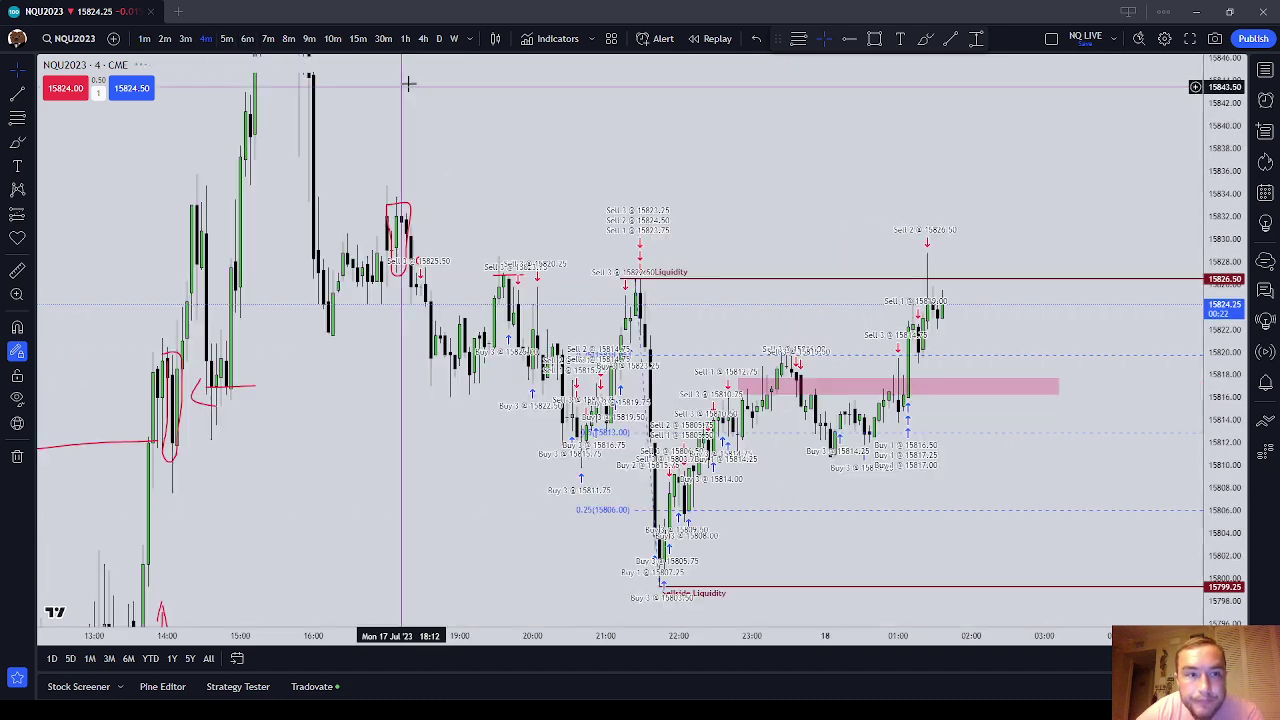
pyautogui.scroll(3, 840, 370)
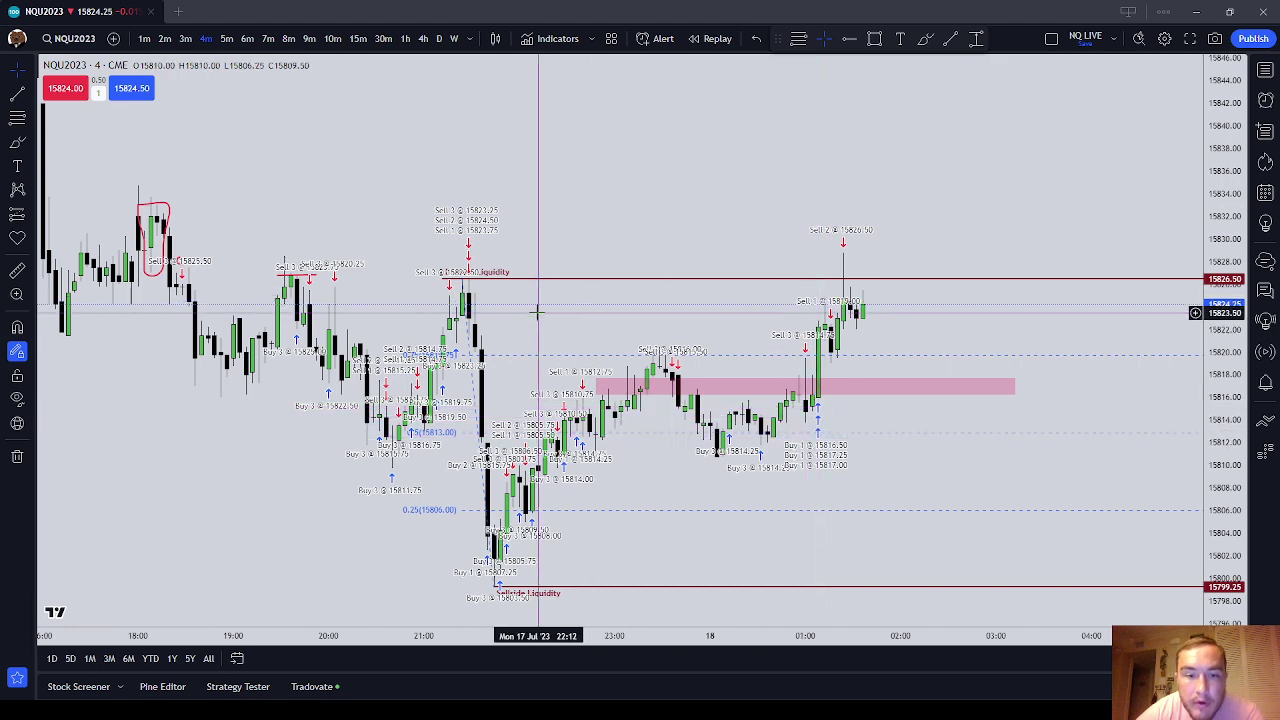
pyautogui.scroll(4, 568, 232)
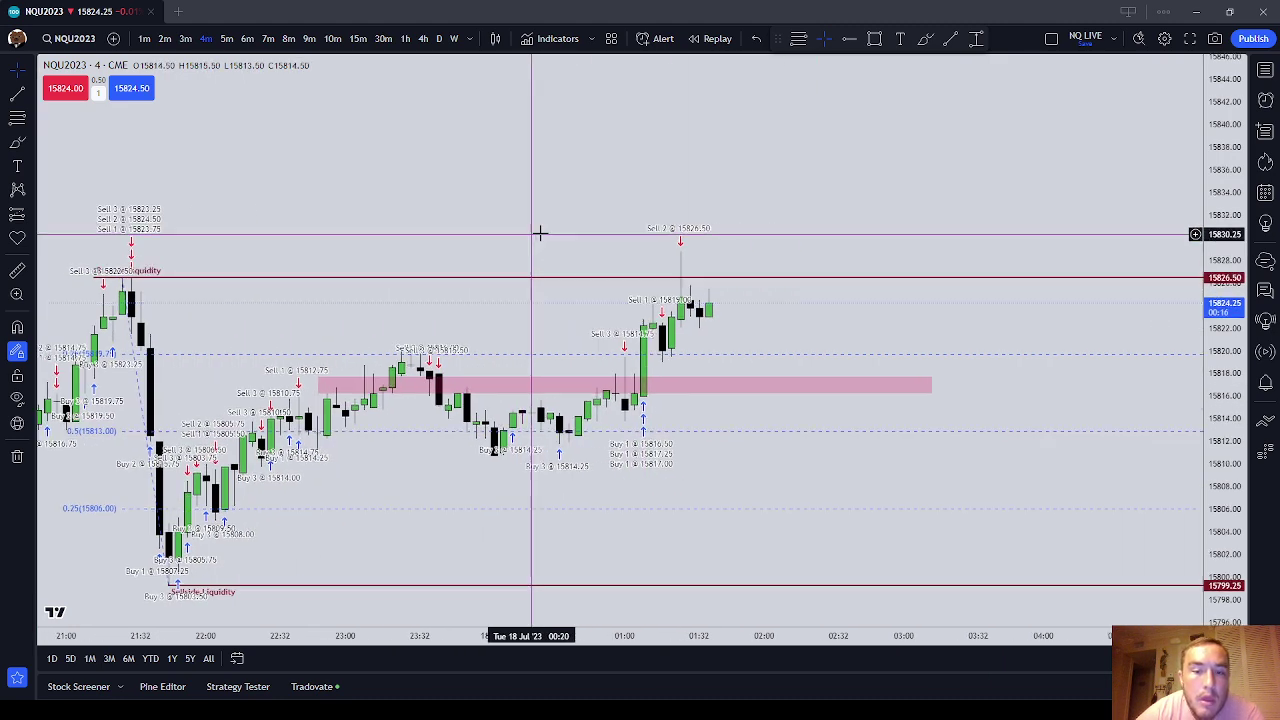
# - Brush an oval around the swing high at the 15826.50 Buyside Liquidity level
pyautogui.moveTo(540, 233); pyautogui.dragTo(615, 225)
pyautogui.click(17, 142)
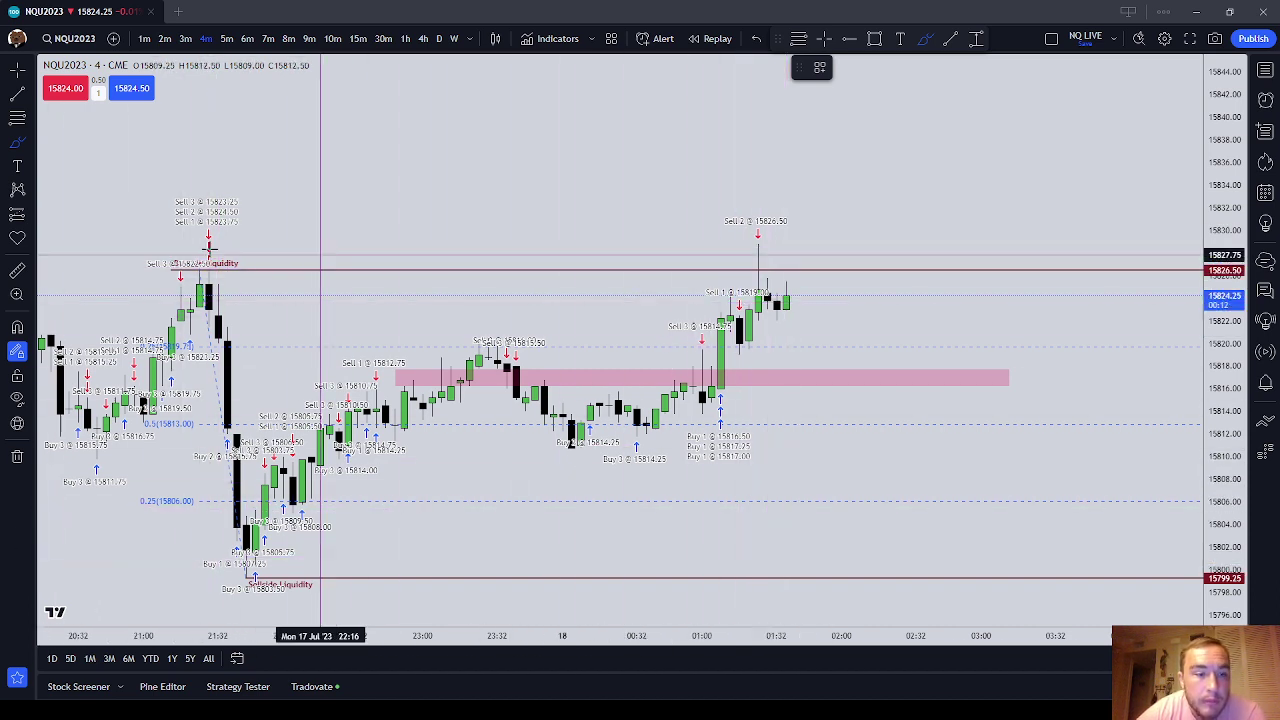
pyautogui.moveTo(252, 263)
pyautogui.mouseDown()
pyautogui.moveTo(160, 268)
pyautogui.moveTo(229, 287)
pyautogui.moveTo(255, 265)
pyautogui.mouseUp()
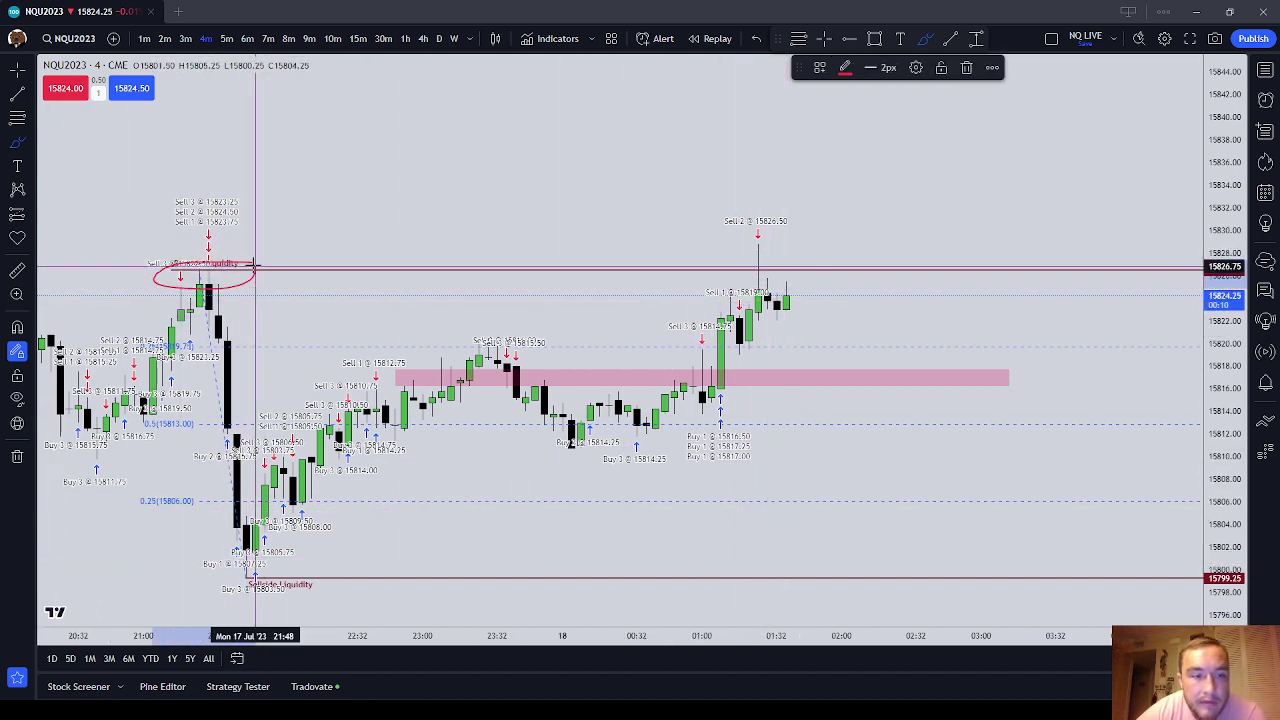
# - Brush an oval around the candles at the midnight low and short lines under the candle bodies near 00:35, 01:00 and 01:16
pyautogui.scroll(-3, 609, 416)
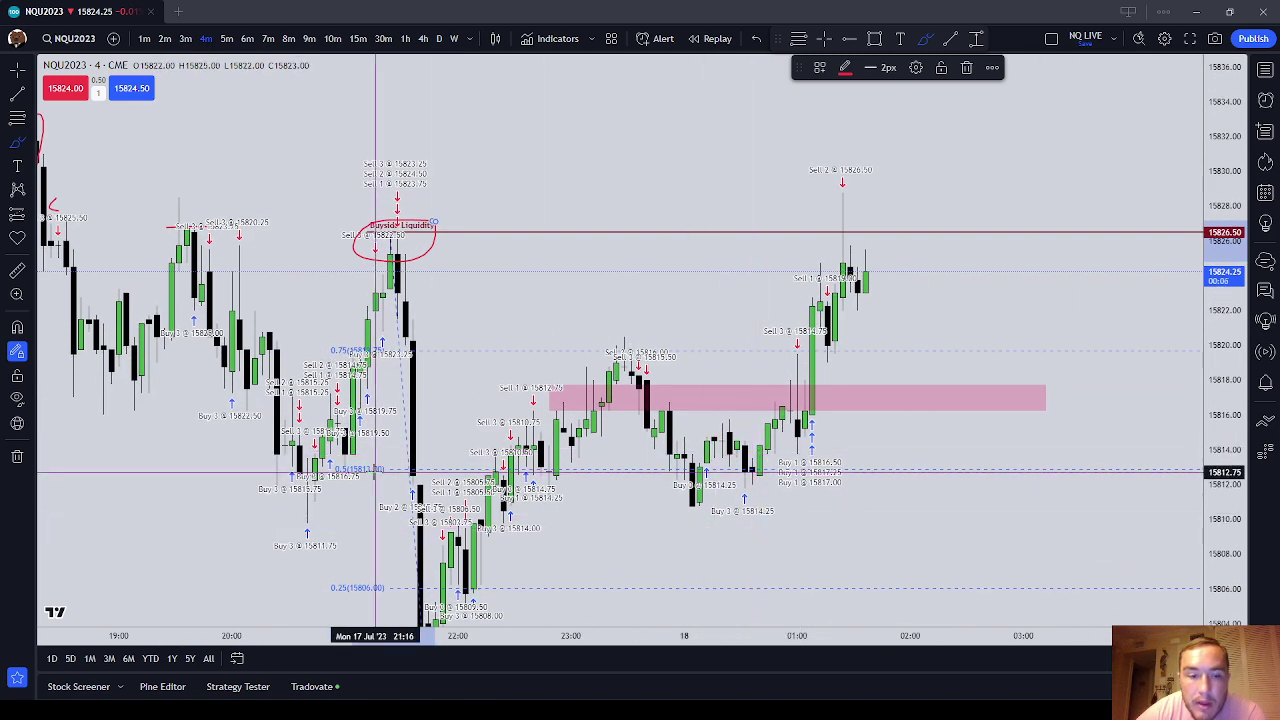
pyautogui.moveTo(694, 460)
pyautogui.mouseDown()
pyautogui.moveTo(689, 514)
pyautogui.moveTo(700, 471)
pyautogui.mouseUp()
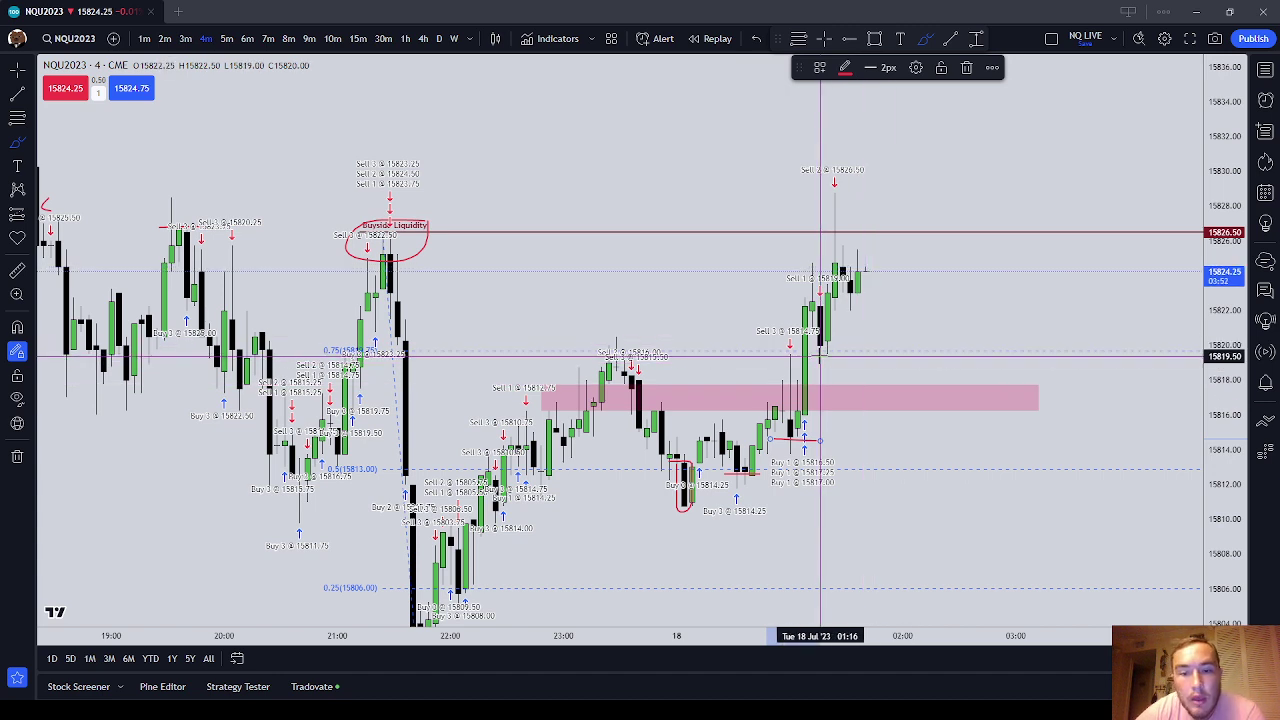
pyautogui.moveTo(800, 348); pyautogui.dragTo(857, 348)
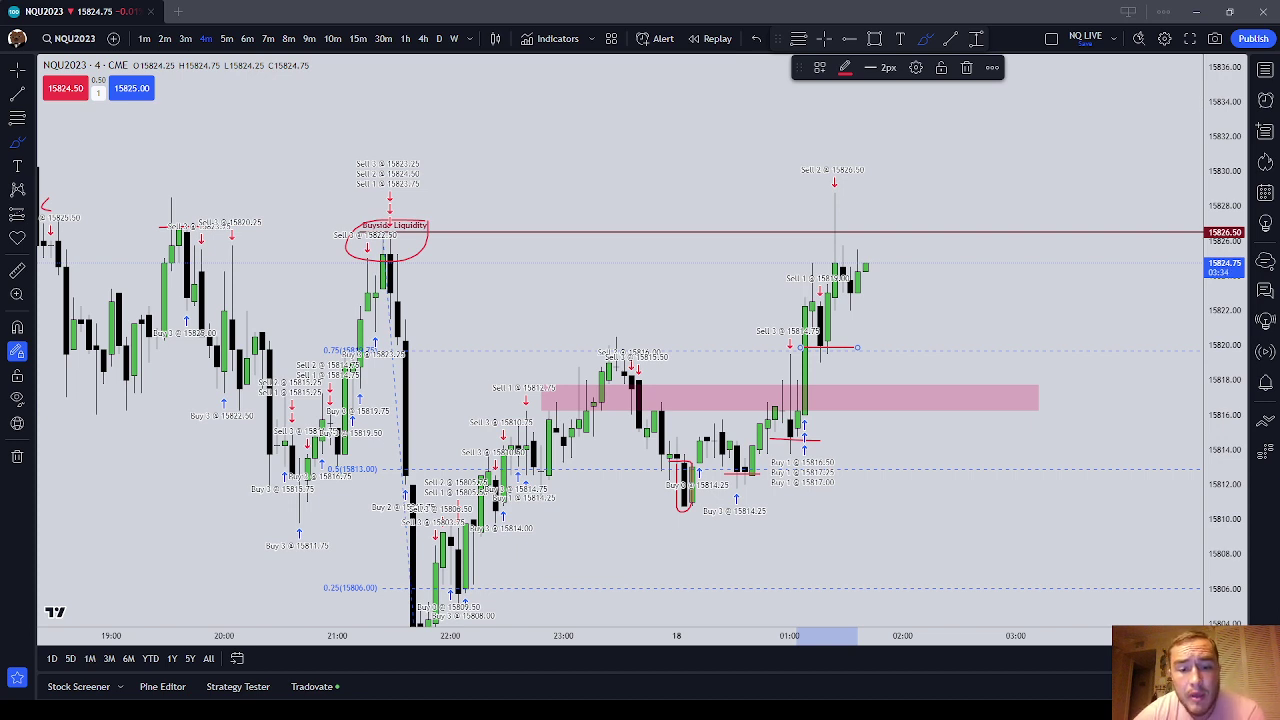
pyautogui.click(826, 552)
pyautogui.press('Escape')
# - Delete the brushed oval at the midnight low and the short lines near 00:35 and 01:00
pyautogui.moveTo(691, 497); pyautogui.dragTo(694, 460)
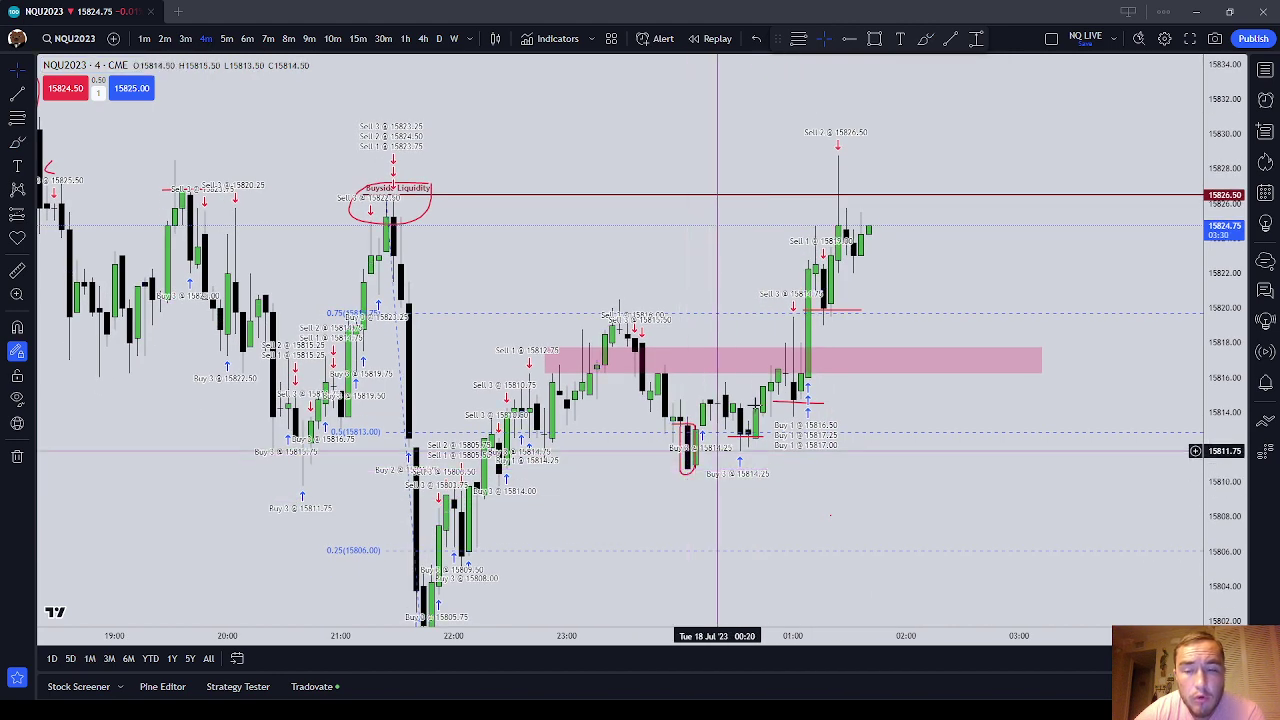
pyautogui.click(694, 451)
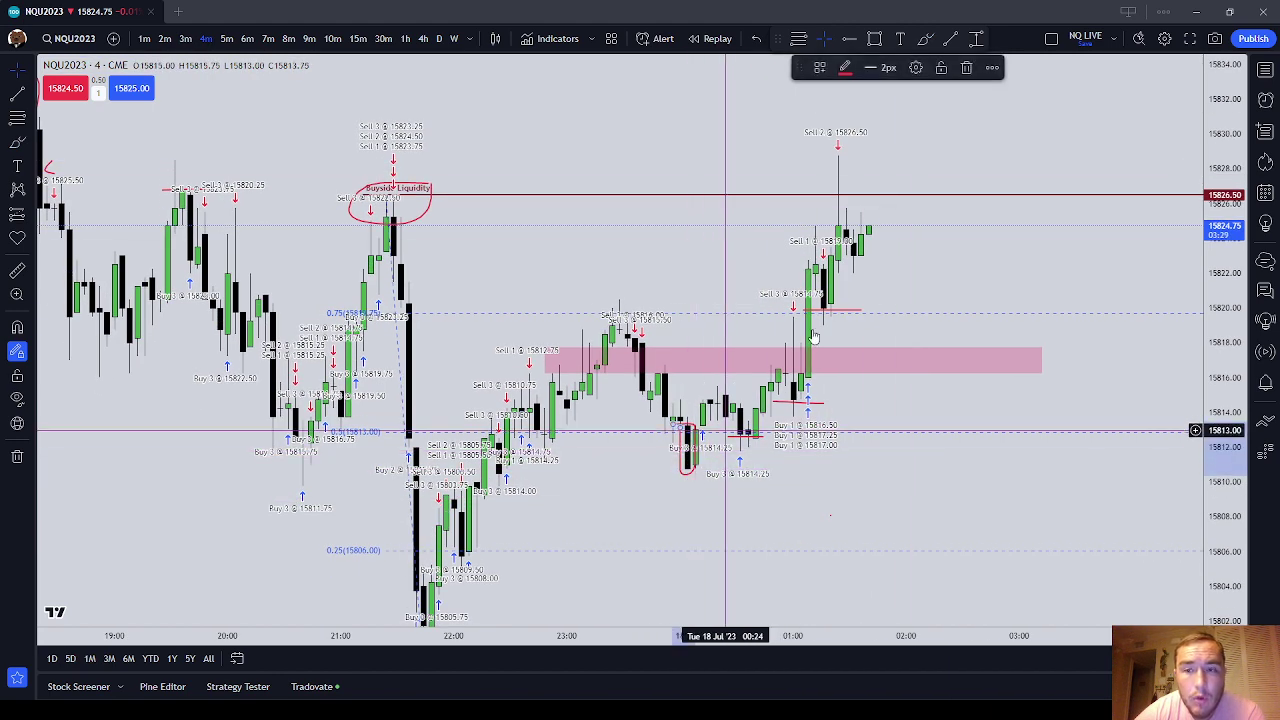
pyautogui.click(966, 68)
pyautogui.click(797, 403)
pyautogui.click(966, 67)
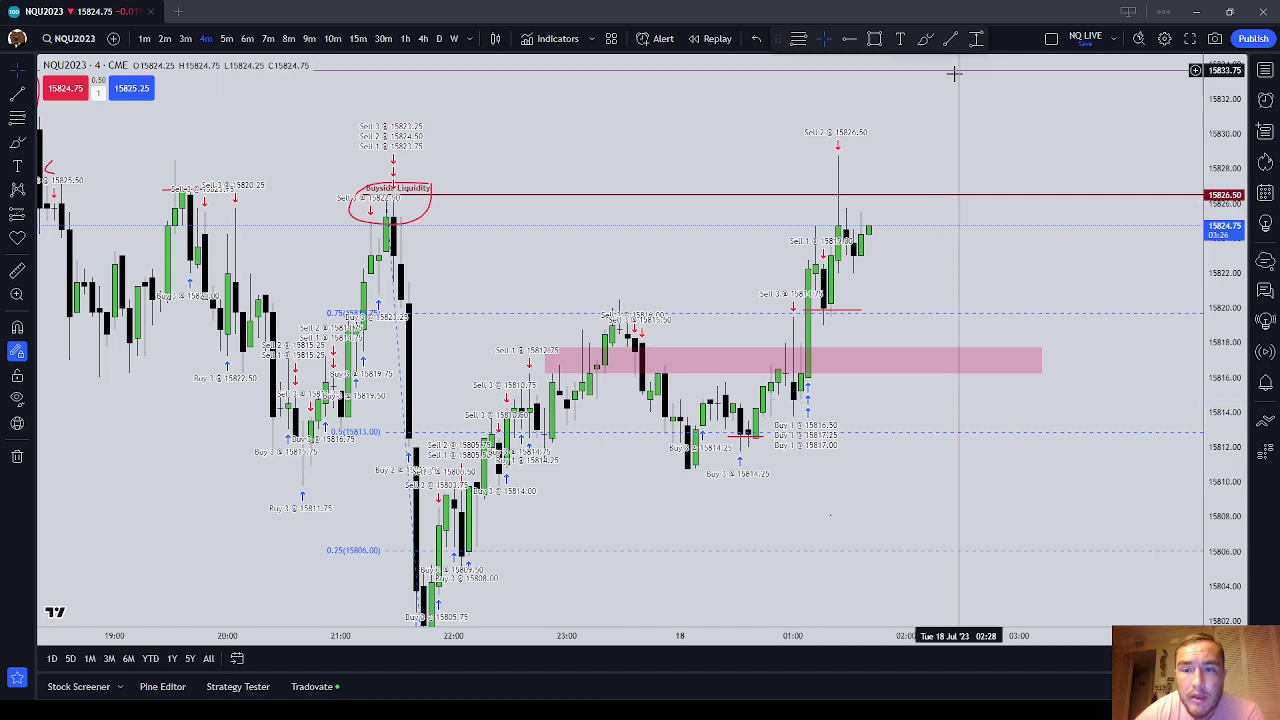
pyautogui.click(741, 437)
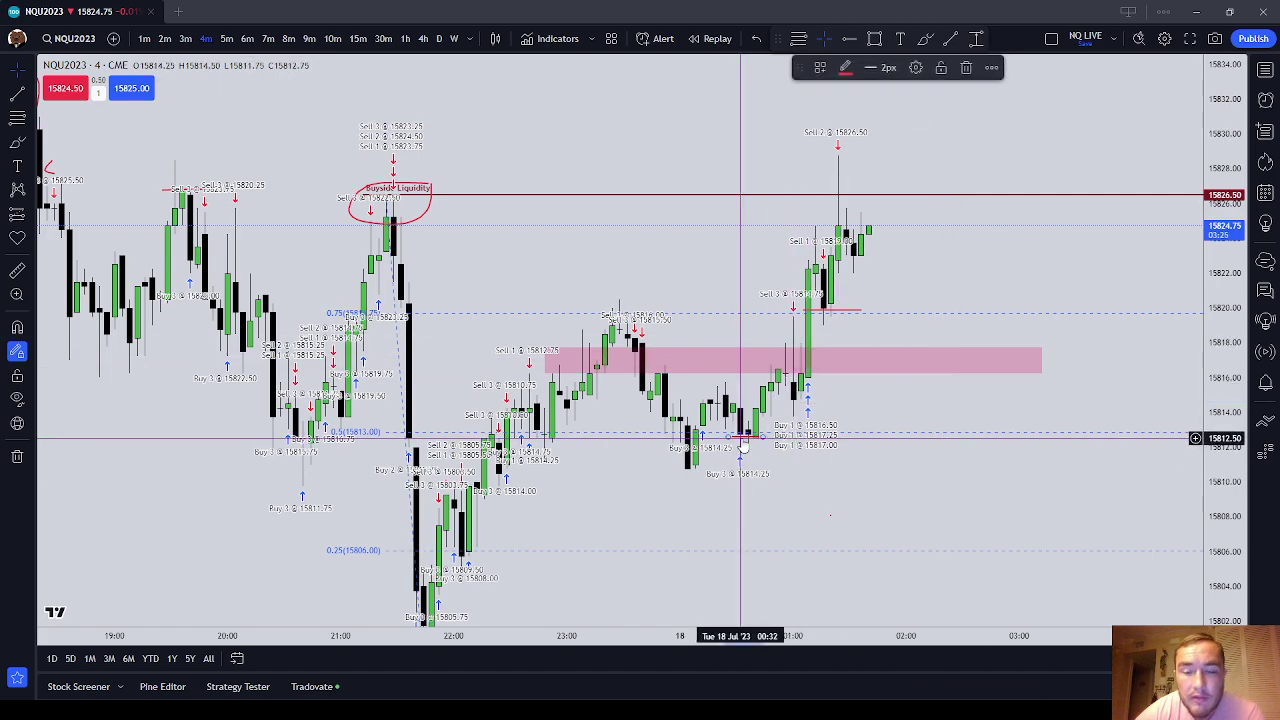
pyautogui.click(966, 67)
# - Brush an outline around the candles just after 15:00 in the 17 July rally toward the 15882.75 Buyside Liquidity
pyautogui.scroll(-4, 637, 163)
pyautogui.moveTo(773, 149); pyautogui.dragTo(756, 238)
pyautogui.moveTo(550, 159); pyautogui.dragTo(878, 449)
pyautogui.scroll(1, 706, 231)
pyautogui.moveTo(700, 225); pyautogui.dragTo(883, 530)
pyautogui.scroll(1, 737, 346)
pyautogui.moveTo(1222, 217); pyautogui.dragTo(1222, 425)
pyautogui.scroll(5, 551, 214)
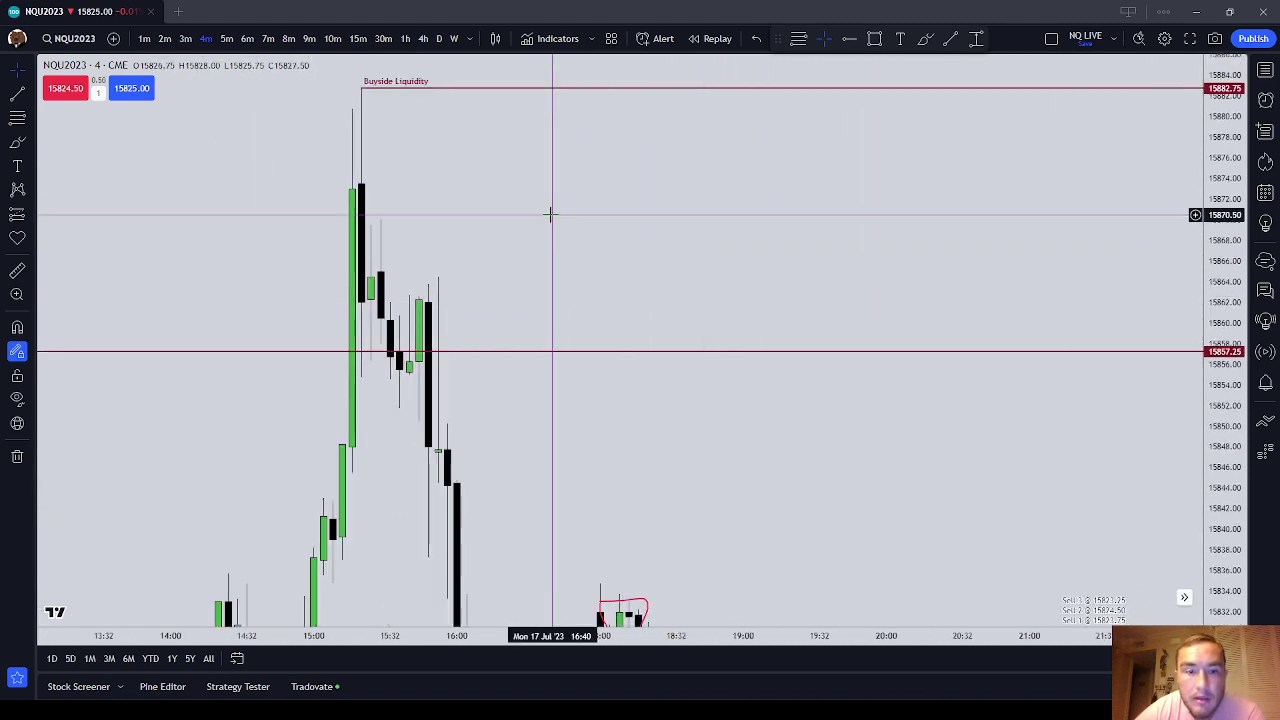
pyautogui.moveTo(551, 214); pyautogui.dragTo(708, 290)
pyautogui.moveTo(619, 294); pyautogui.dragTo(669, 224)
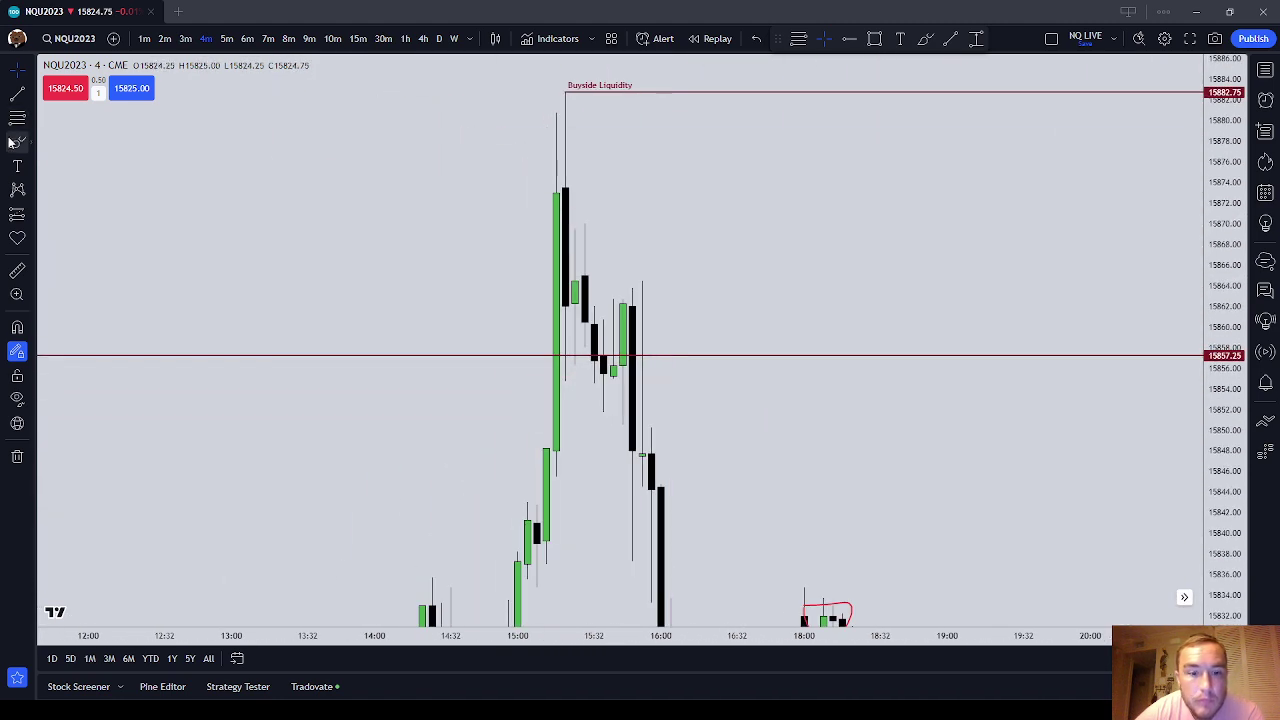
pyautogui.click(17, 142)
pyautogui.moveTo(511, 500)
pyautogui.mouseDown()
pyautogui.moveTo(510, 540)
pyautogui.moveTo(531, 580)
pyautogui.moveTo(566, 500)
pyautogui.moveTo(489, 509)
pyautogui.mouseUp()
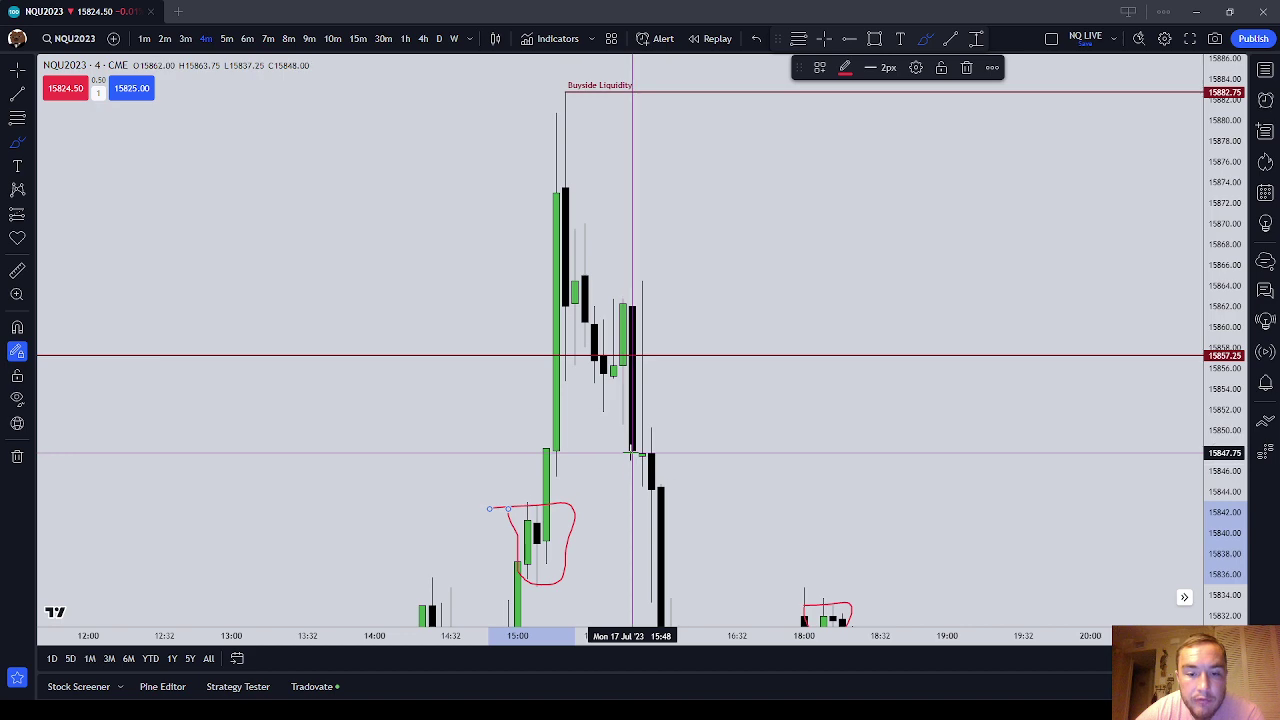
pyautogui.press('Escape')
# - Brush lines at the candle-body levels near 15862 and 15855.50 after the 15:20 peak, and an oval around the gap near 15:52
pyautogui.moveTo(725, 392); pyautogui.dragTo(746, 219)
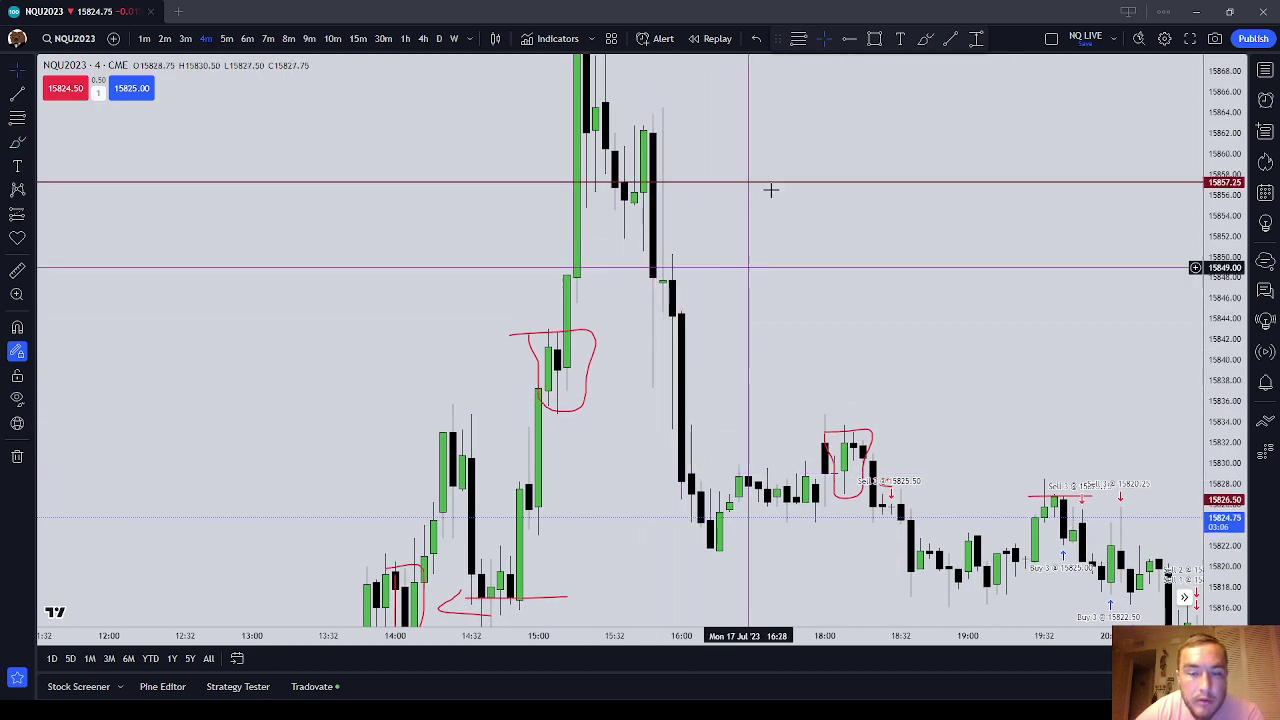
pyautogui.moveTo(776, 176); pyautogui.dragTo(780, 211)
pyautogui.click(17, 142)
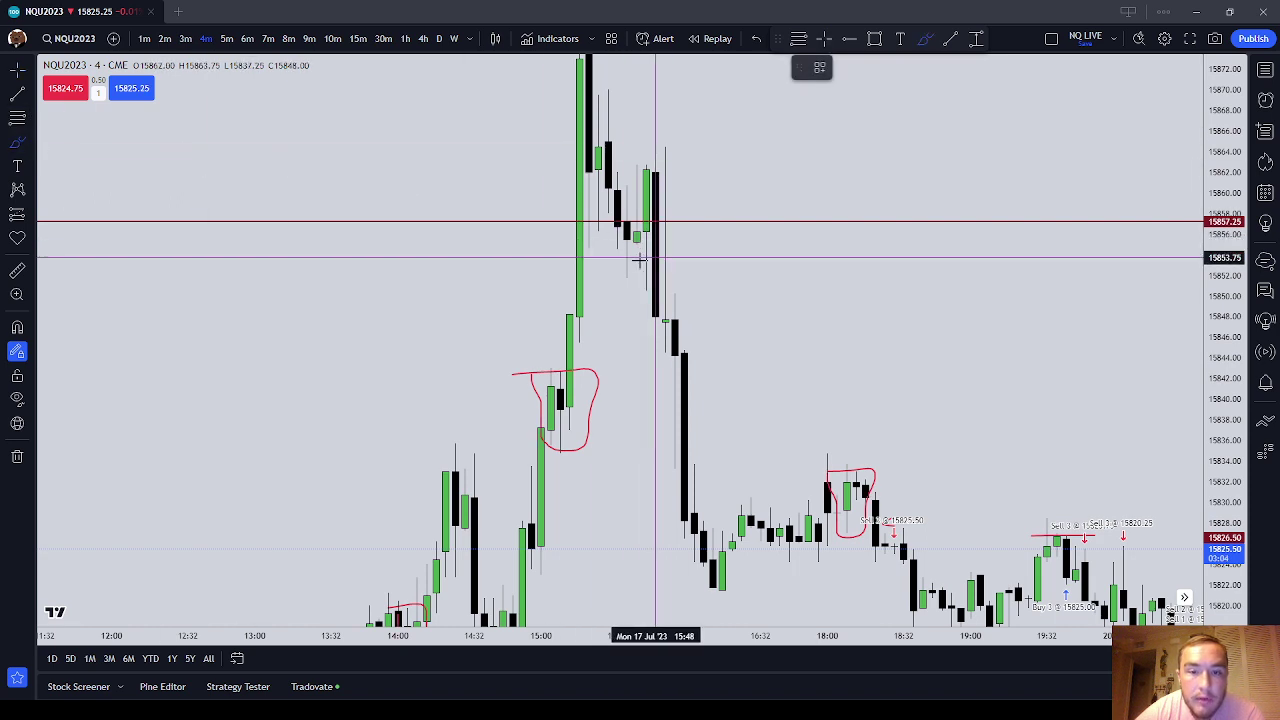
pyautogui.moveTo(617, 240); pyautogui.dragTo(693, 240)
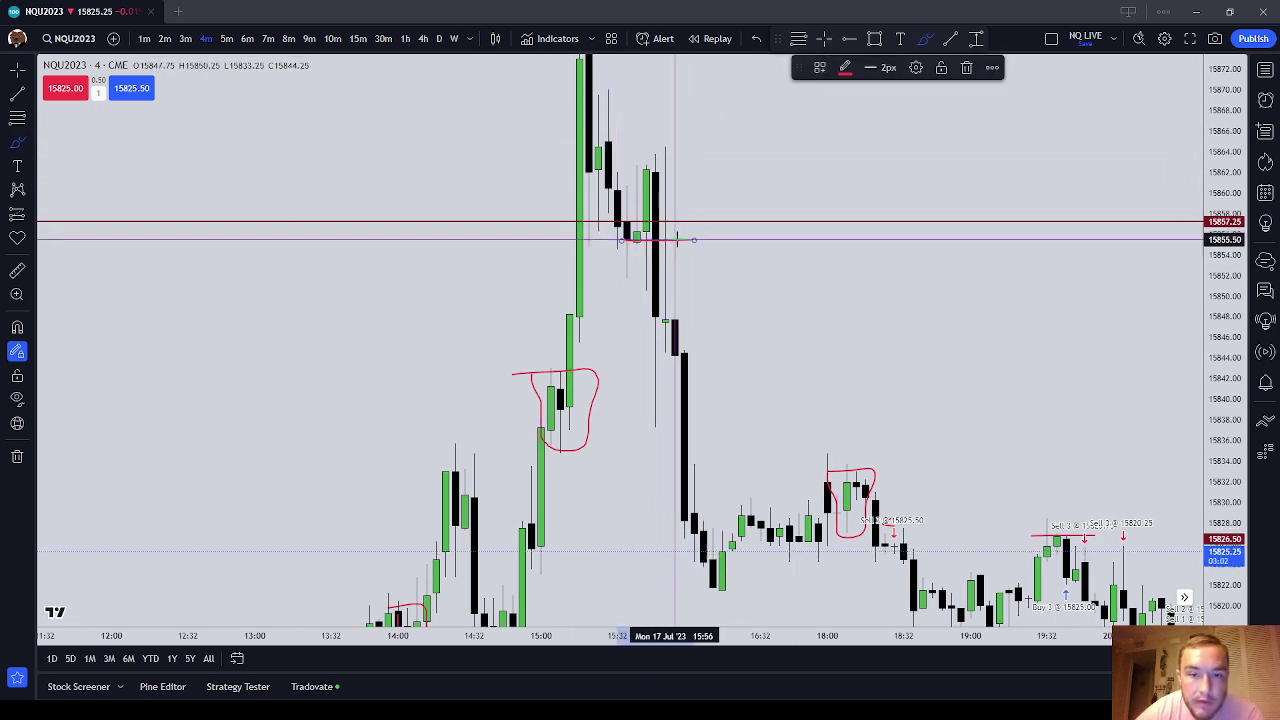
pyautogui.moveTo(666, 309)
pyautogui.mouseDown()
pyautogui.moveTo(706, 337)
pyautogui.moveTo(652, 318)
pyautogui.mouseUp()
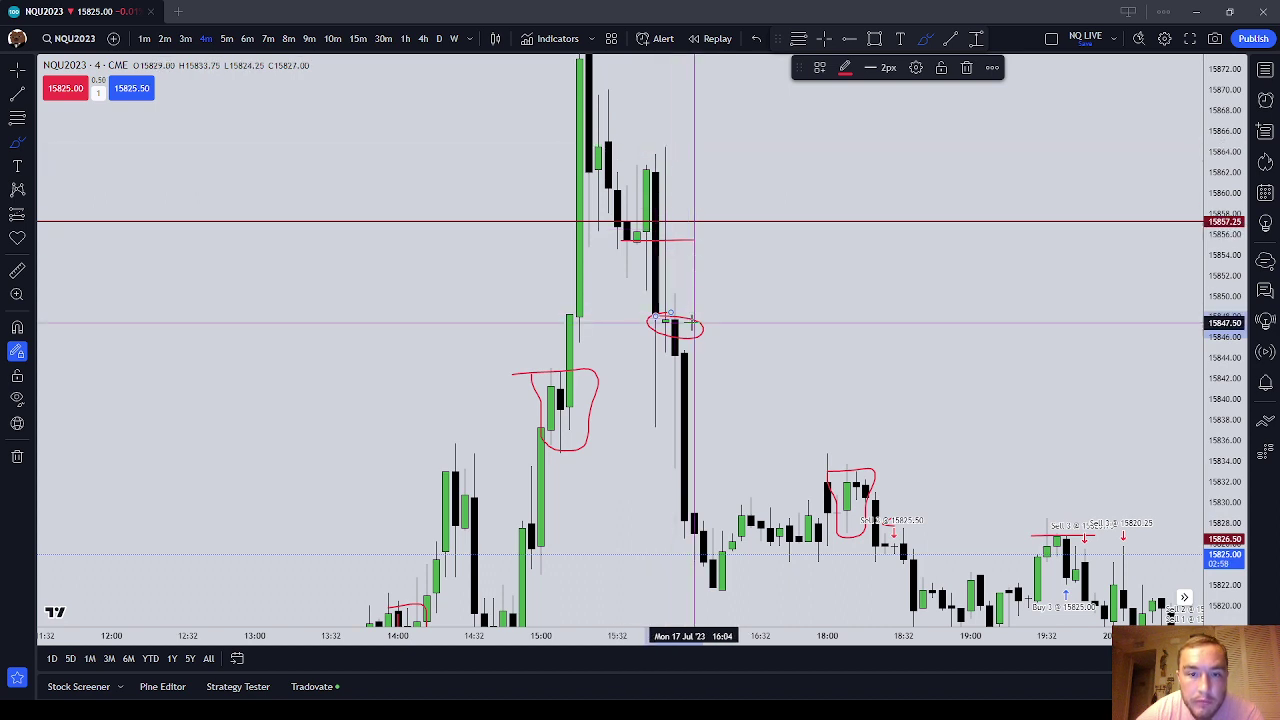
pyautogui.moveTo(589, 171); pyautogui.dragTo(684, 173)
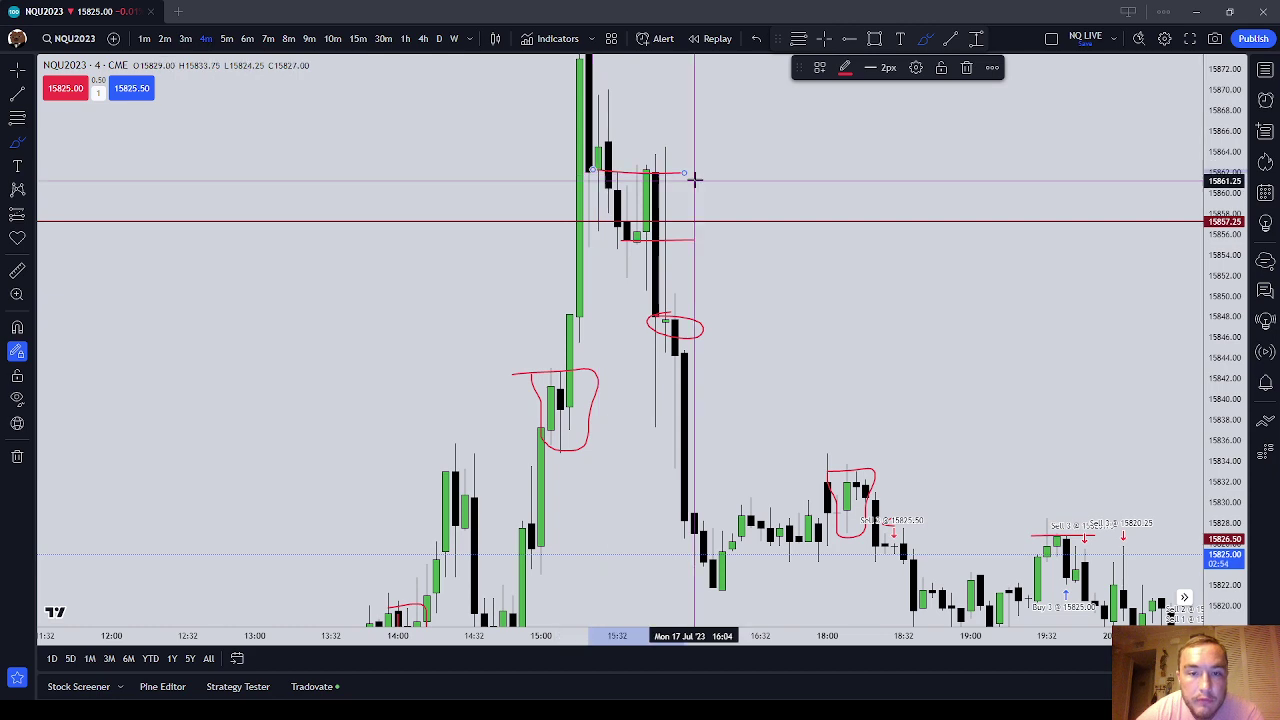
pyautogui.moveTo(823, 229)
pyautogui.mouseDown()
pyautogui.moveTo(797, 143)
pyautogui.moveTo(809, 239)
pyautogui.mouseUp()
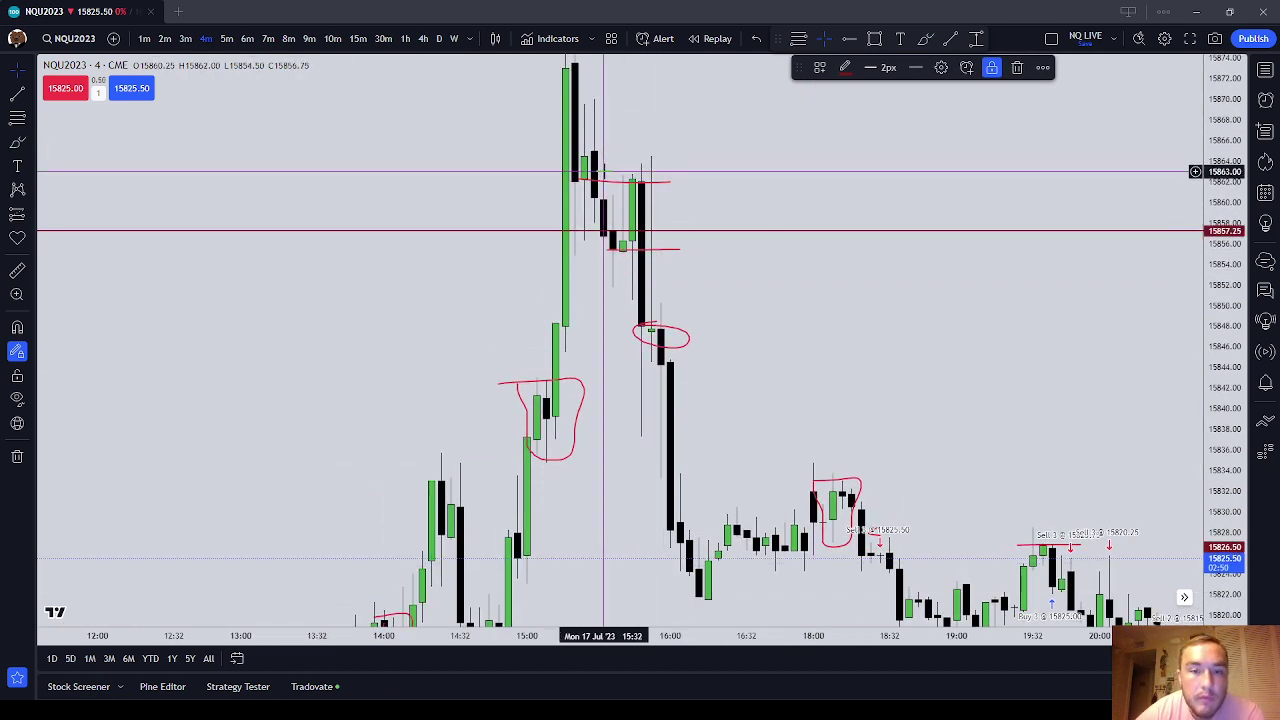
pyautogui.moveTo(587, 142); pyautogui.dragTo(600, 150)
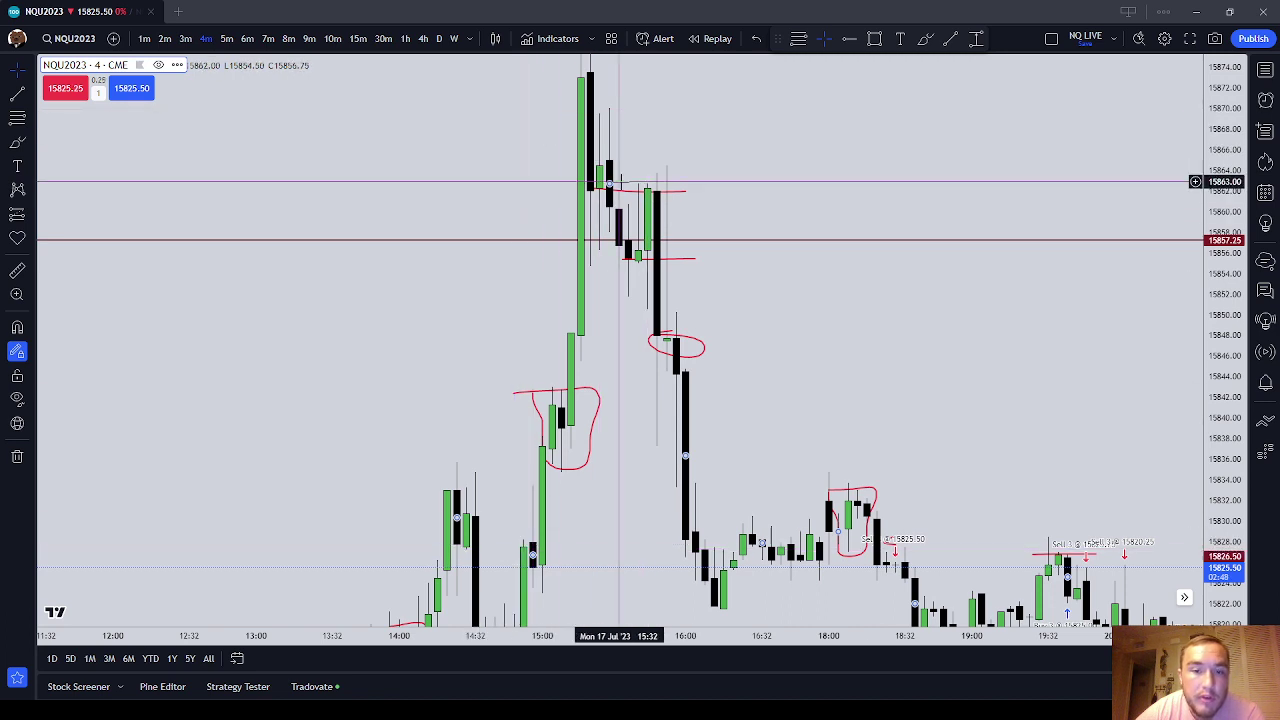
pyautogui.click(618, 191)
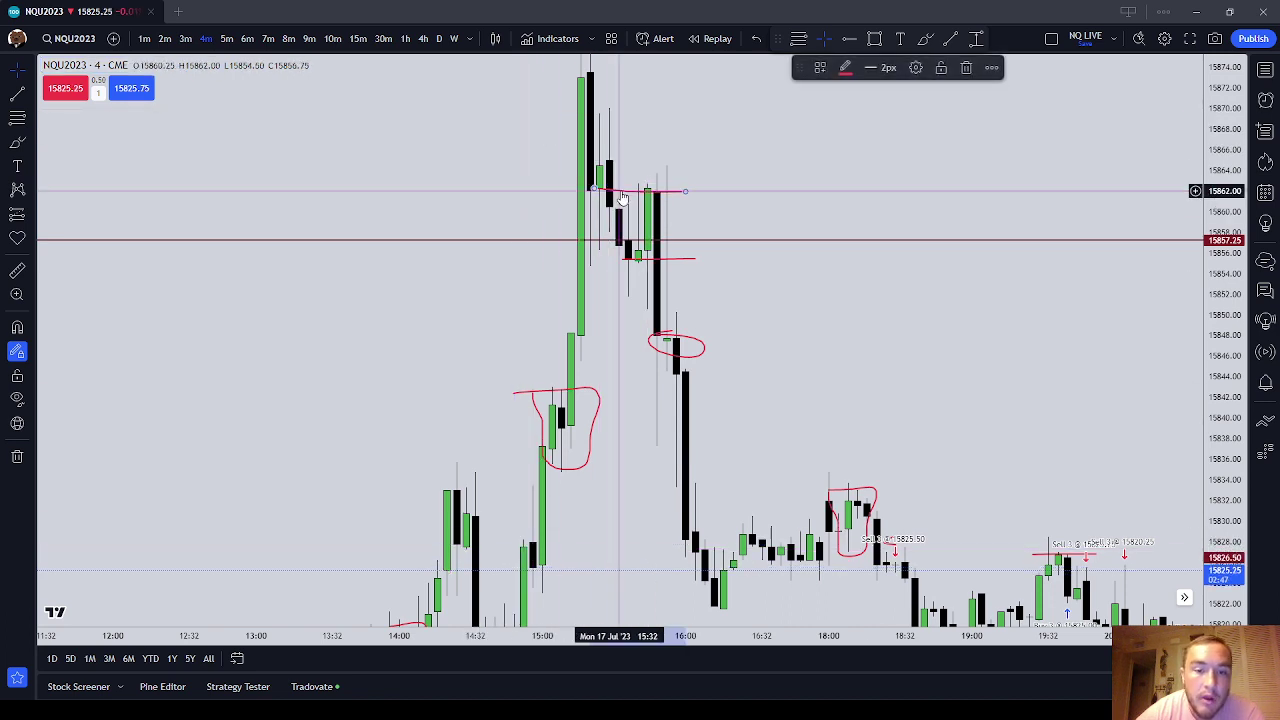
pyautogui.click(553, 394)
pyautogui.doubleClick(556, 400)
pyautogui.click(744, 282)
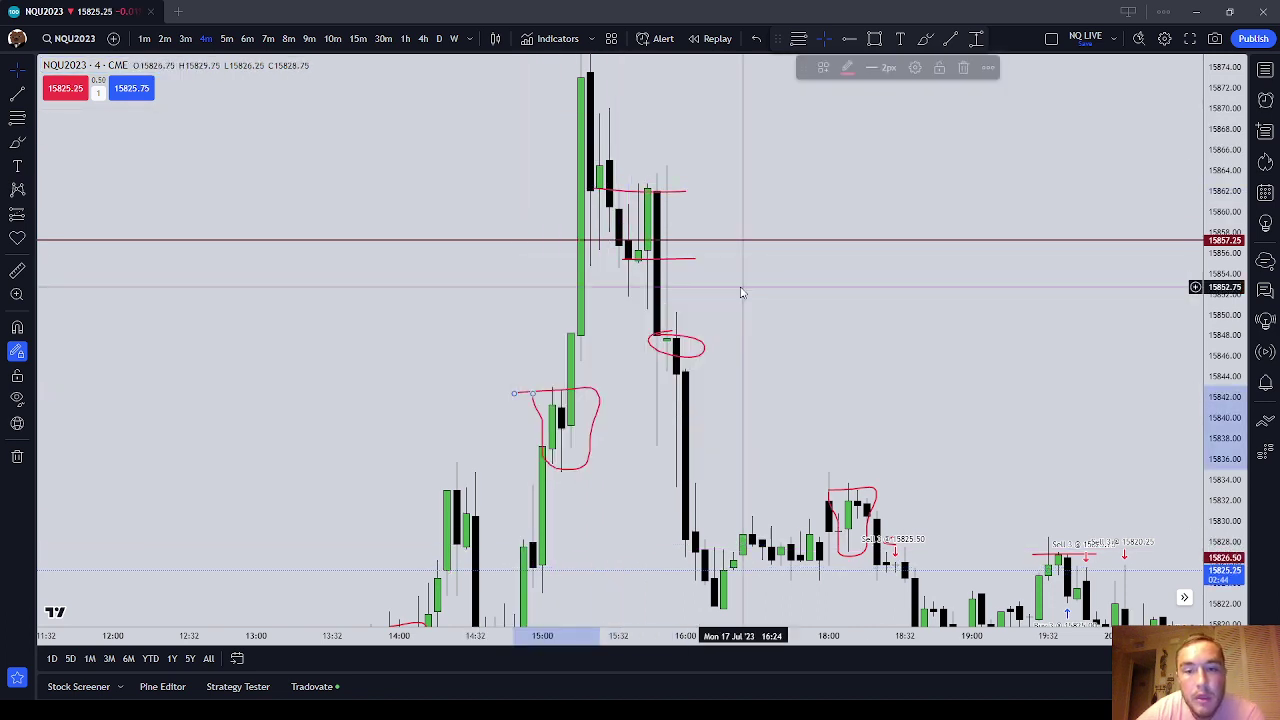